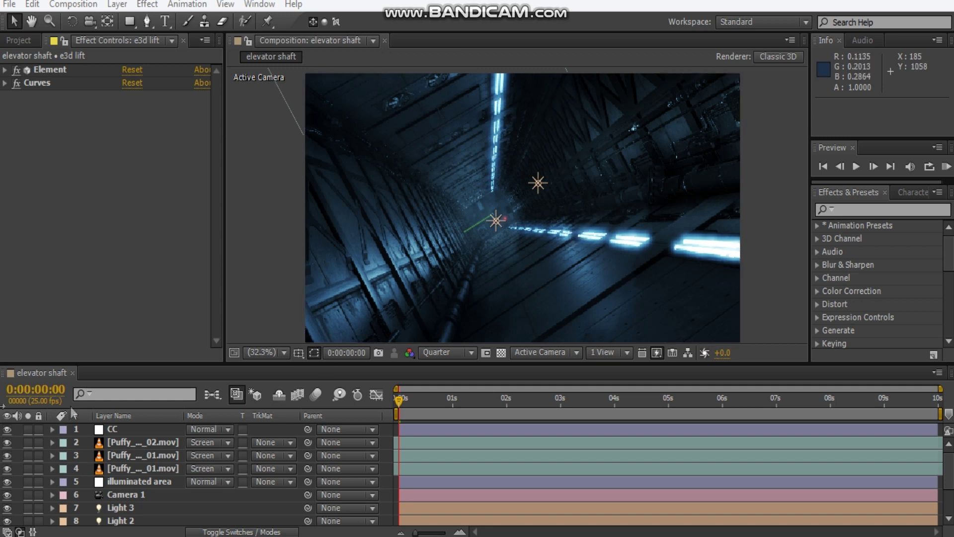
# Hide Camera 1 and Light 3 so only the e3d lift layer (12) is visible.
pyautogui.scroll(-3, 169, 449)
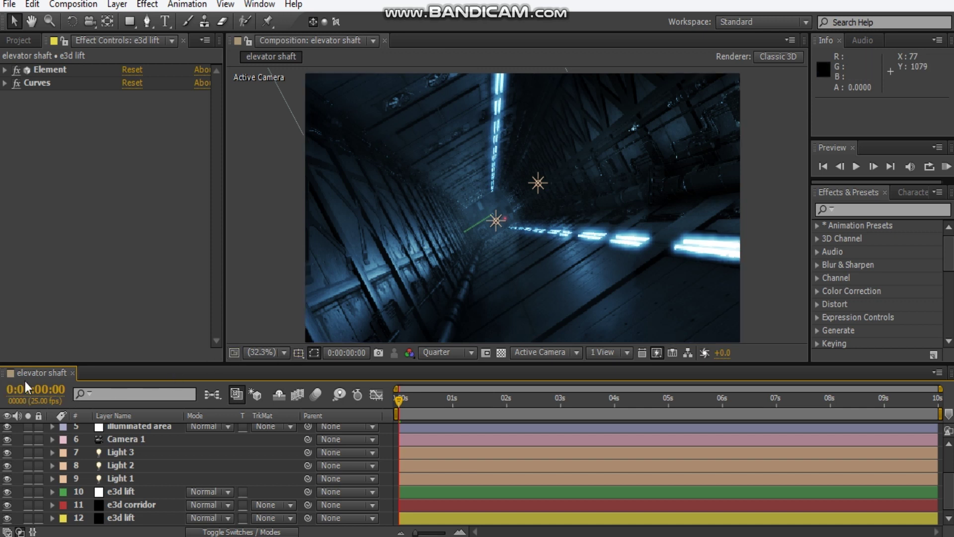
pyautogui.scroll(3, 8, 456)
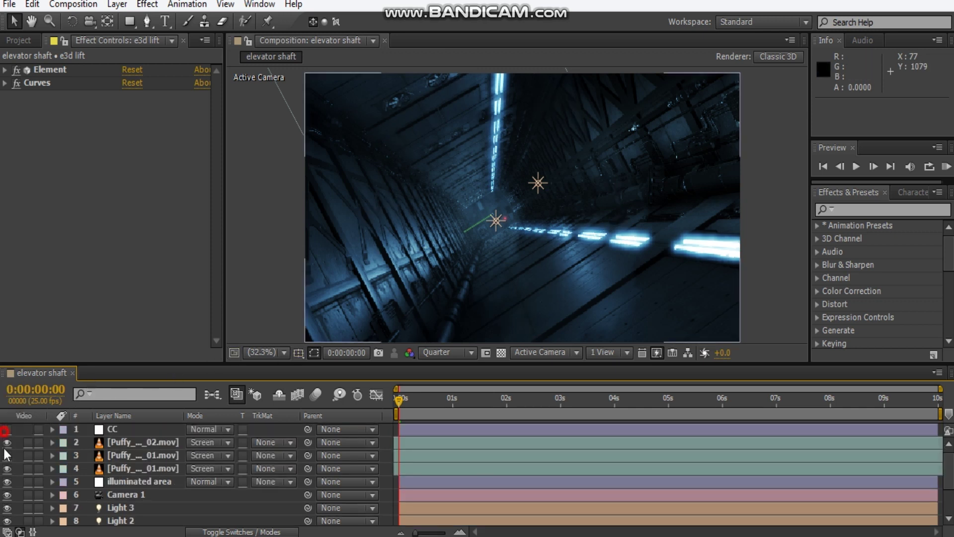
pyautogui.click(6, 494)
pyautogui.scroll(-3, 8, 472)
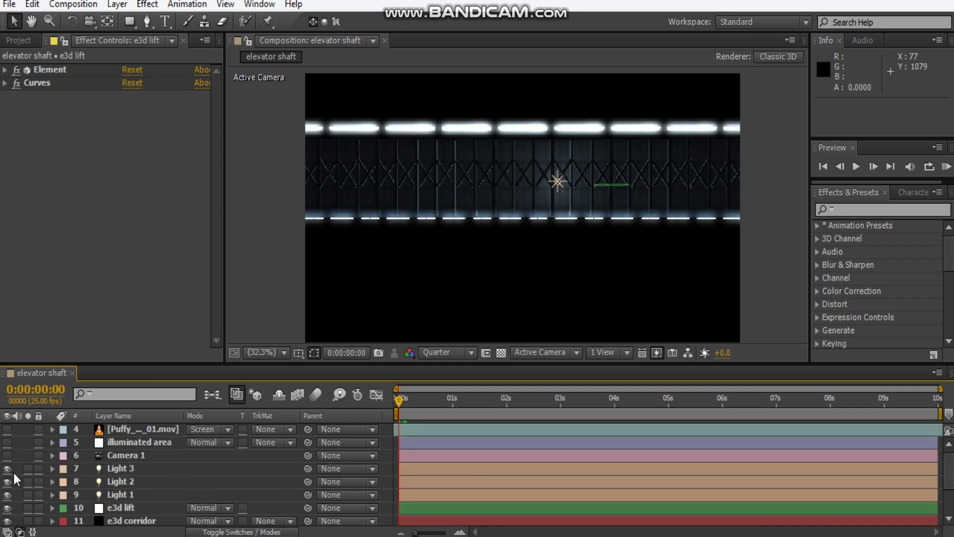
pyautogui.click(6, 452)
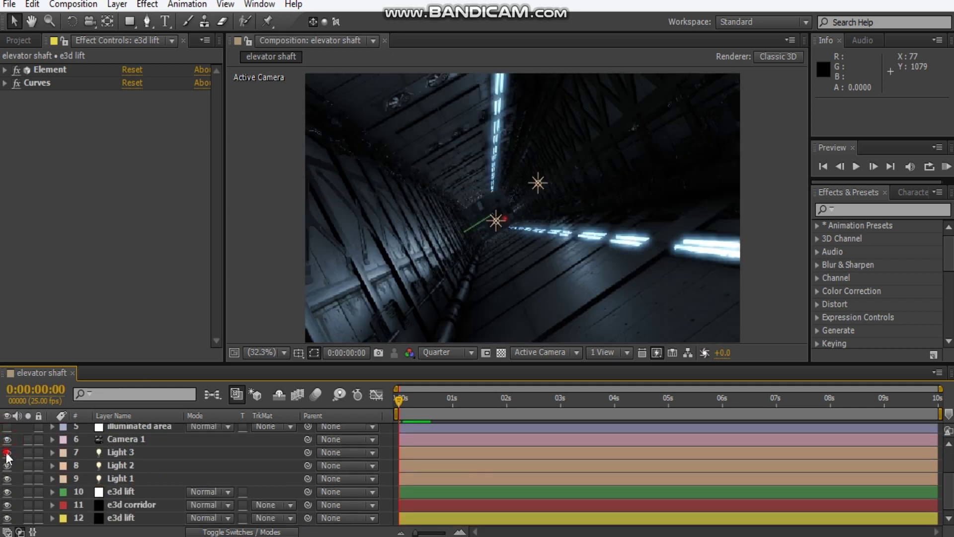
pyautogui.click(7, 518)
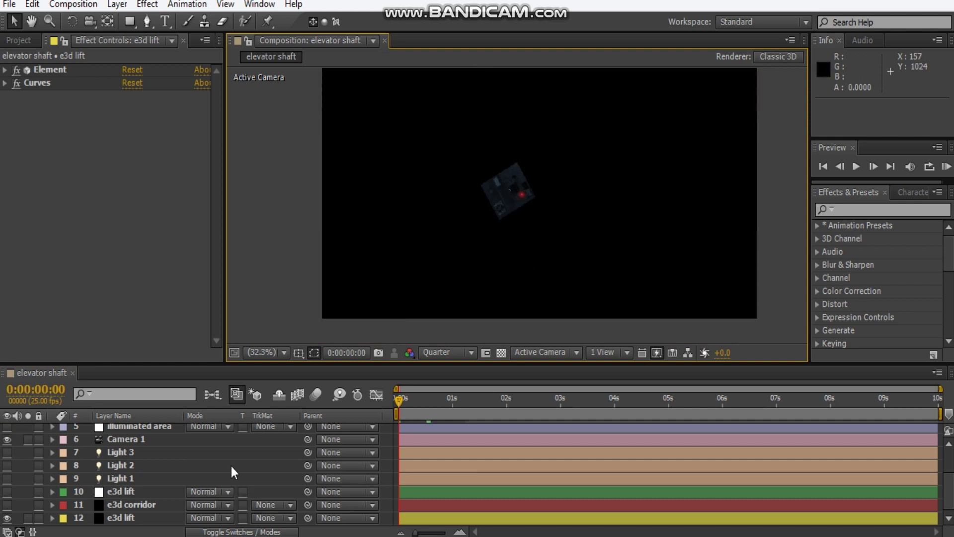
# Select the e3d lift layer and open its Element 3D Scene Setup.
pyautogui.click(161, 518)
pyautogui.scroll(4, 491, 187)
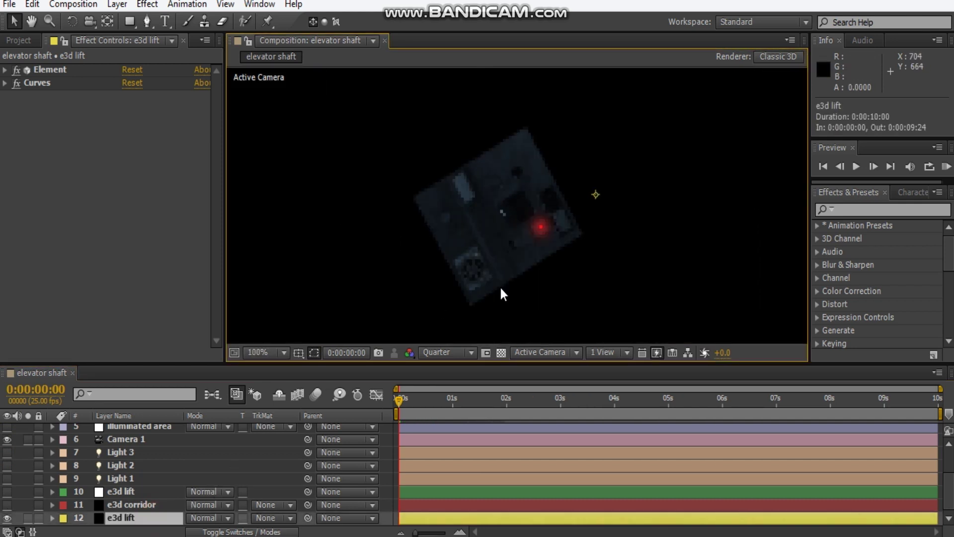
pyautogui.click(4, 71)
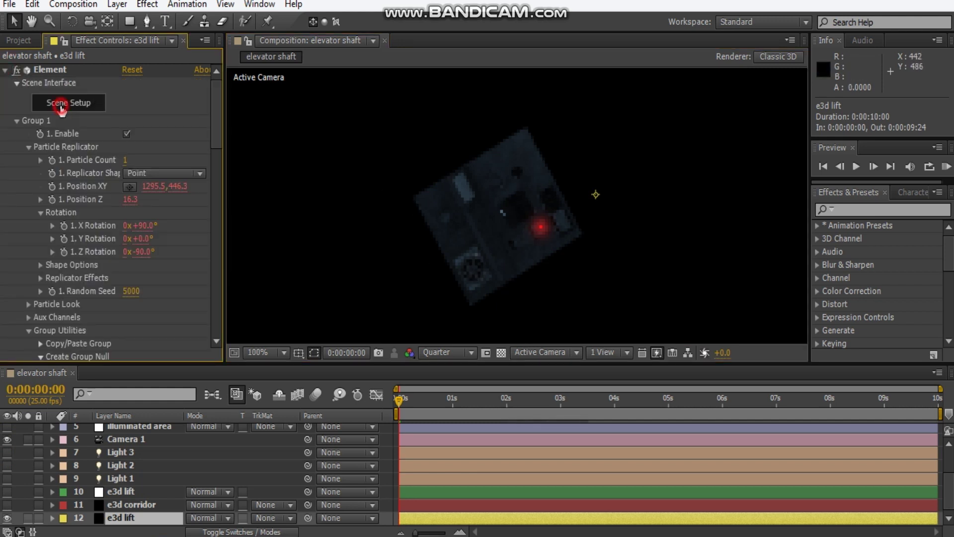
pyautogui.click(61, 109)
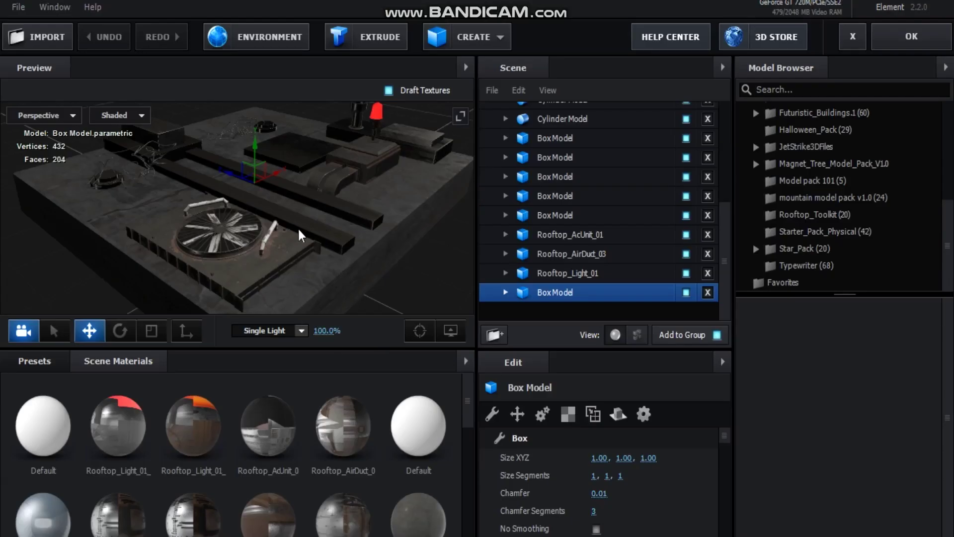
# Orbit the Preview in close around the lift's rooftop fan model.
pyautogui.moveTo(297, 227); pyautogui.dragTo(322, 225)
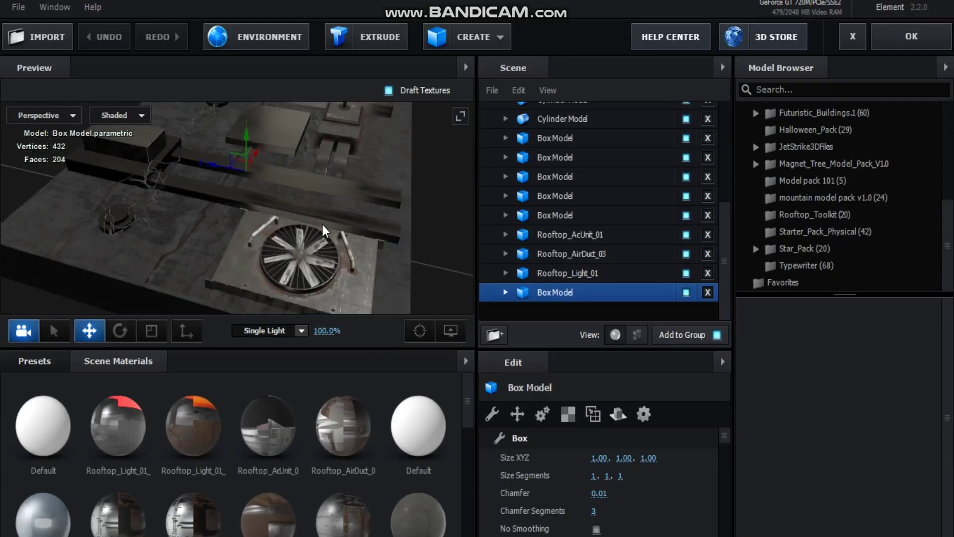
pyautogui.scroll(-10, 318, 220)
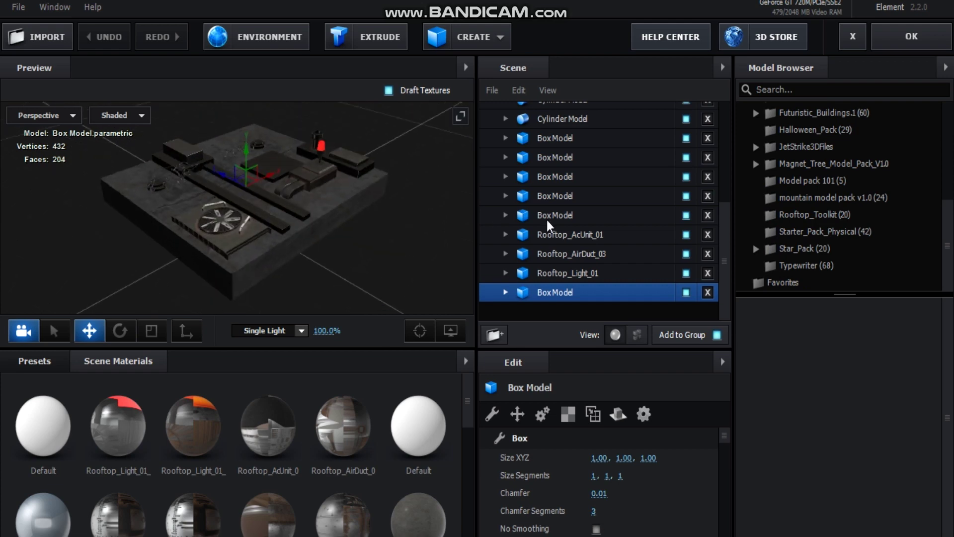
pyautogui.moveTo(357, 221); pyautogui.dragTo(288, 224)
pyautogui.scroll(3, 551, 219)
pyautogui.scroll(4, 602, 230)
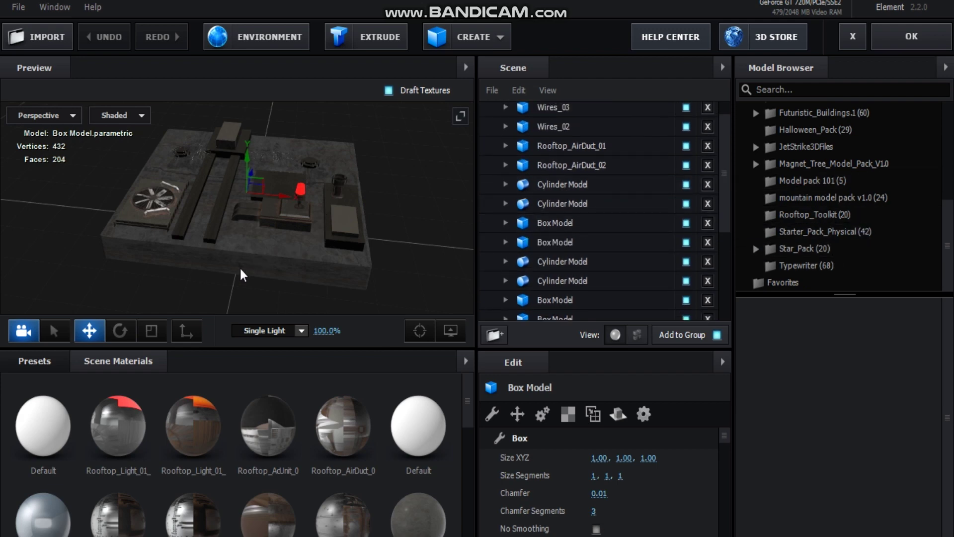
pyautogui.moveTo(215, 269); pyautogui.dragTo(198, 211)
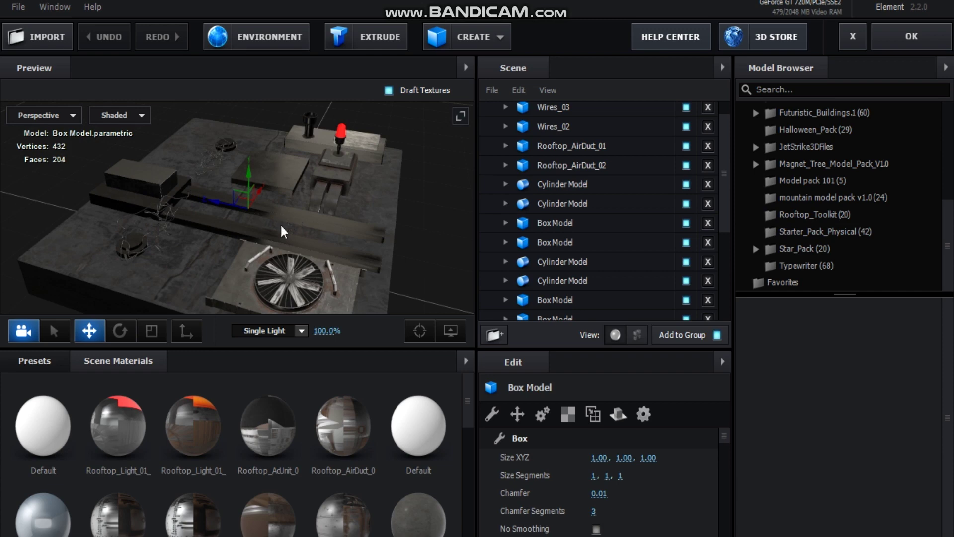
pyautogui.moveTo(321, 243); pyautogui.dragTo(302, 229)
pyautogui.scroll(-5, 619, 201)
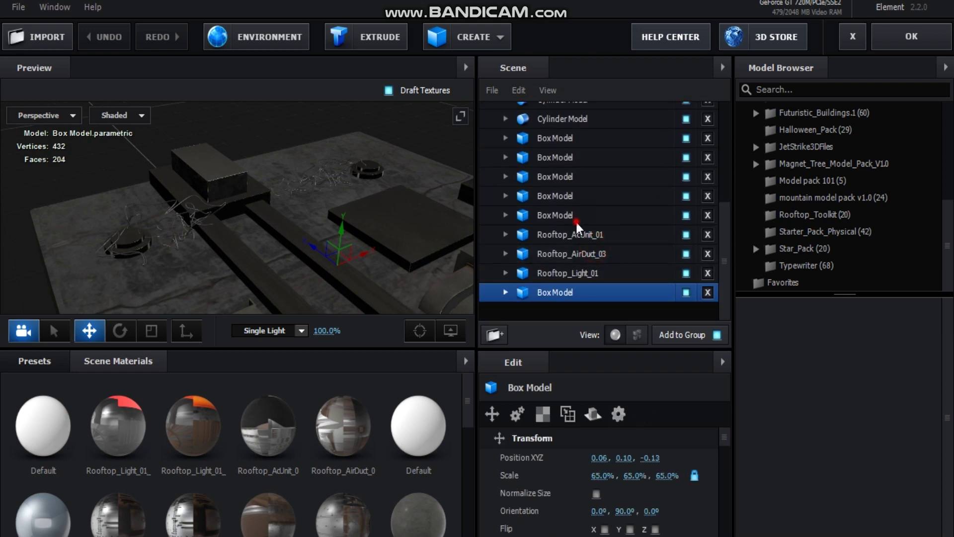
# Select the lower and upper Box Models and a Cylinder Model, orbiting to inspect the rooftop.
pyautogui.click(597, 254)
pyautogui.click(579, 216)
pyautogui.scroll(1, 582, 206)
pyautogui.scroll(4, 580, 207)
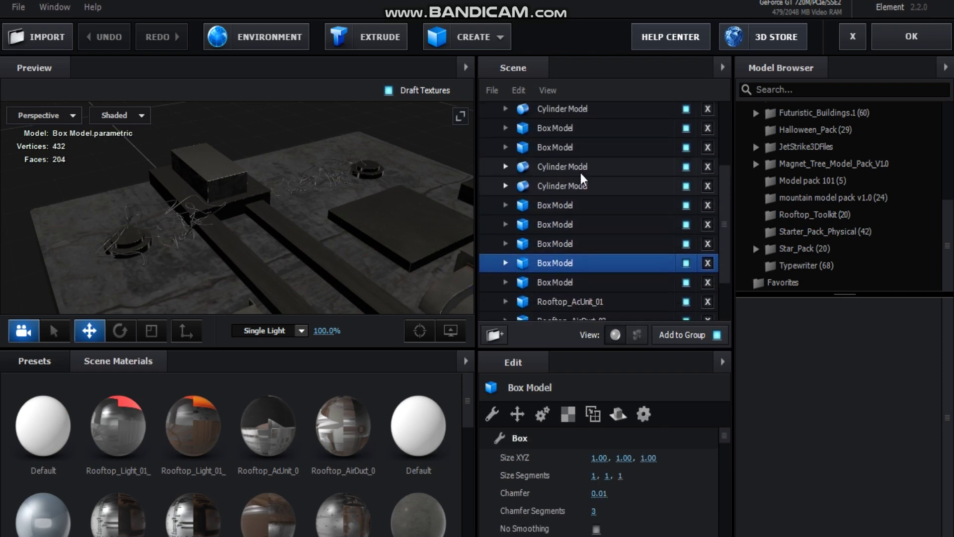
pyautogui.click(577, 183)
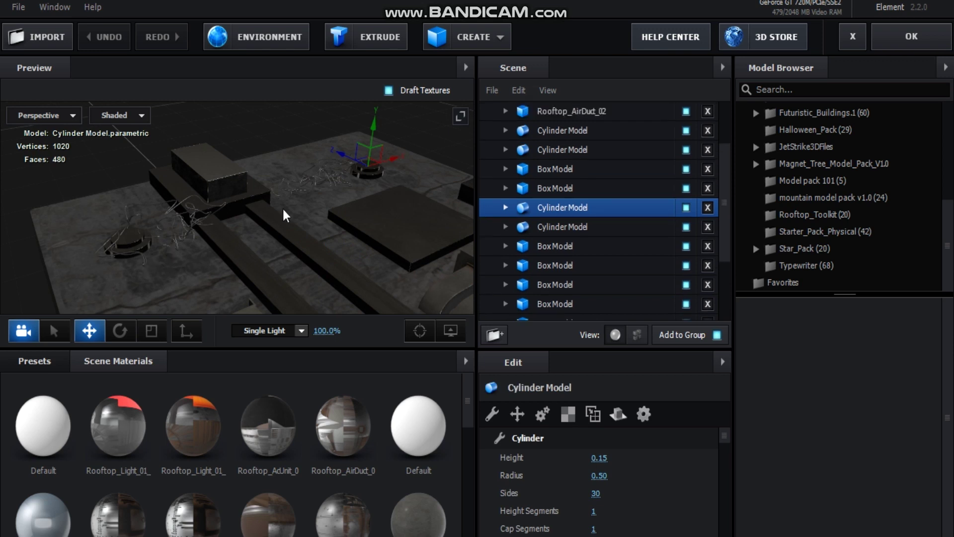
pyautogui.scroll(1, 600, 174)
pyautogui.scroll(2, 600, 169)
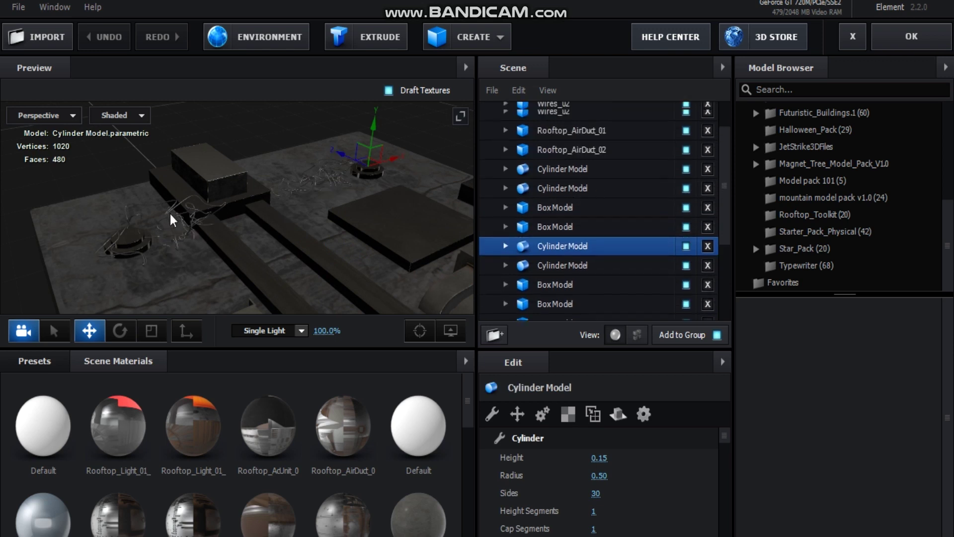
pyautogui.scroll(1, 564, 187)
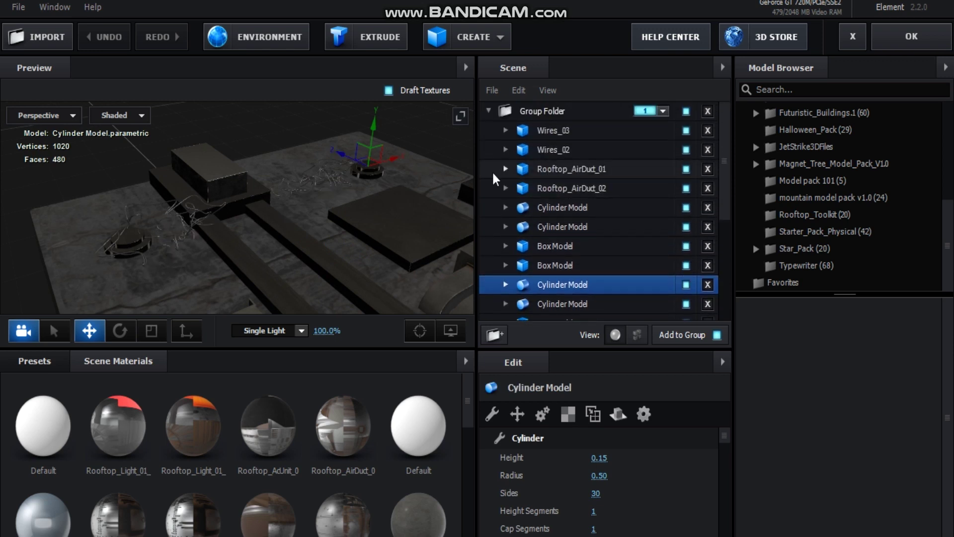
pyautogui.moveTo(181, 245); pyautogui.dragTo(298, 249)
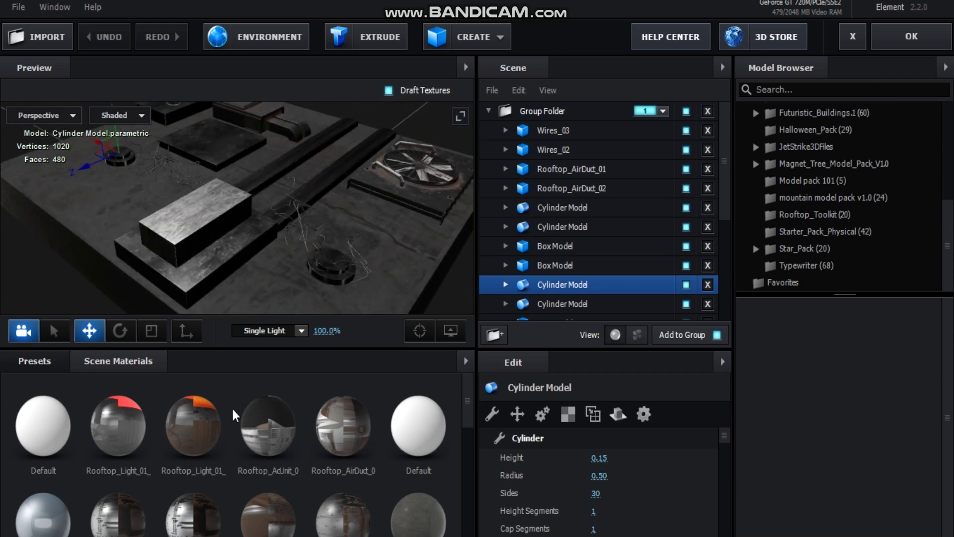
pyautogui.scroll(-2, 318, 449)
pyautogui.moveTo(357, 221); pyautogui.dragTo(284, 171)
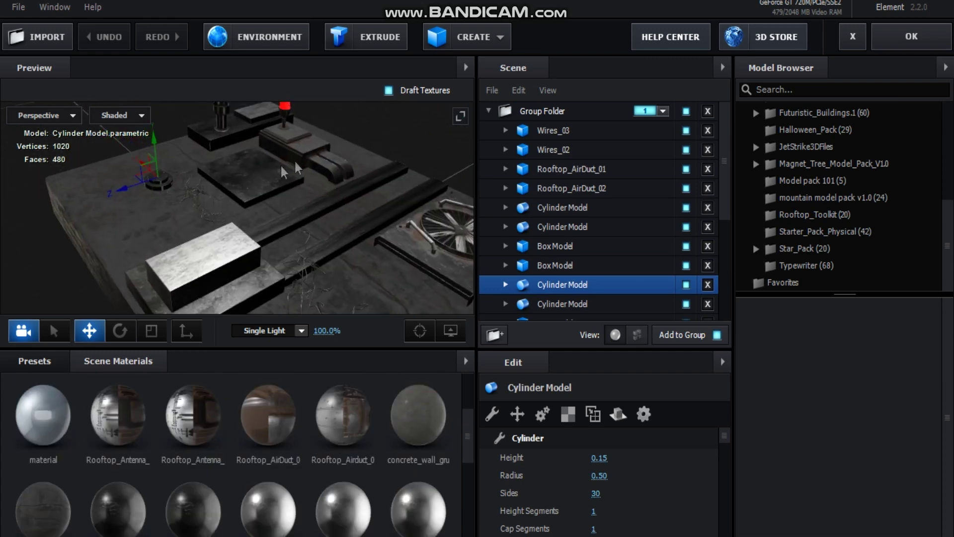
pyautogui.moveTo(358, 268); pyautogui.dragTo(298, 275)
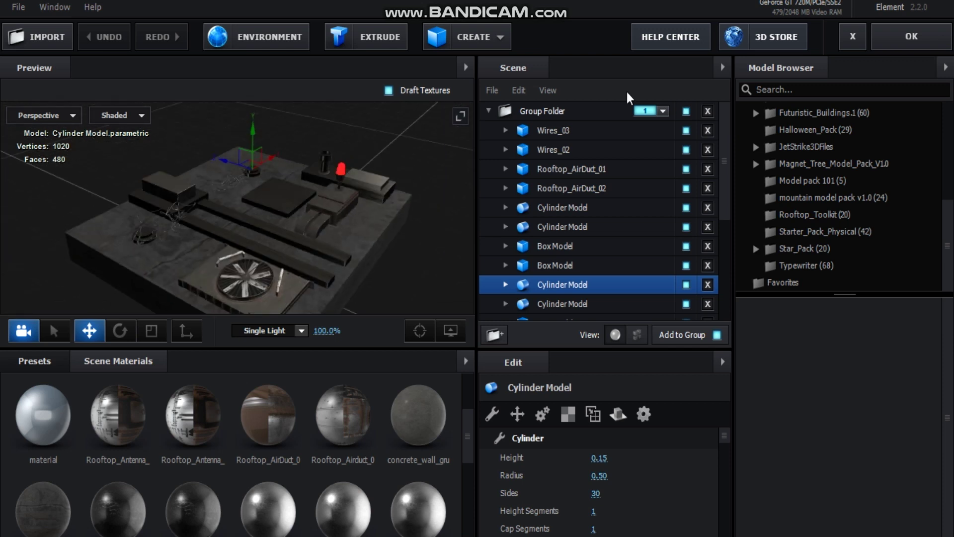
# Apply the scene, turn the e3d corridor layer back on and open its Scene Setup.
pyautogui.click(903, 42)
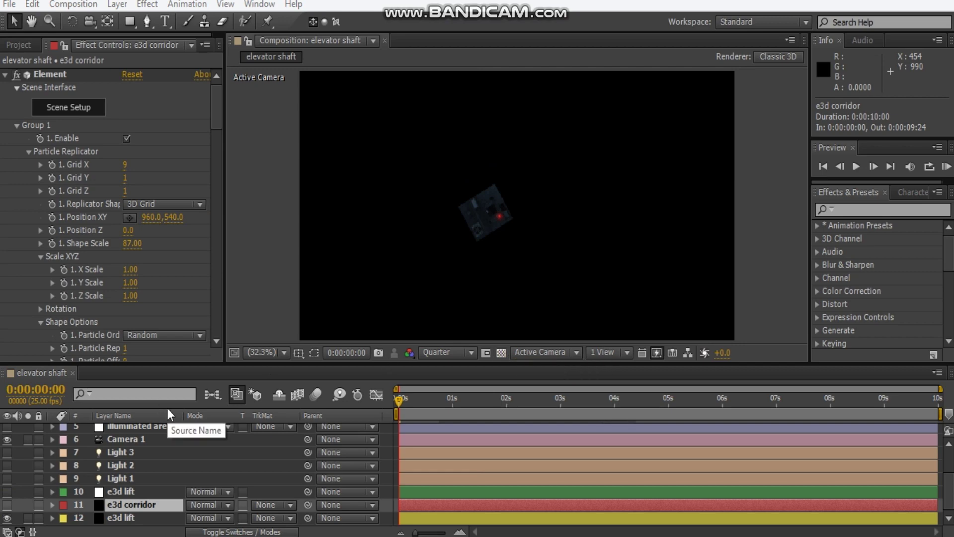
pyautogui.click(7, 504)
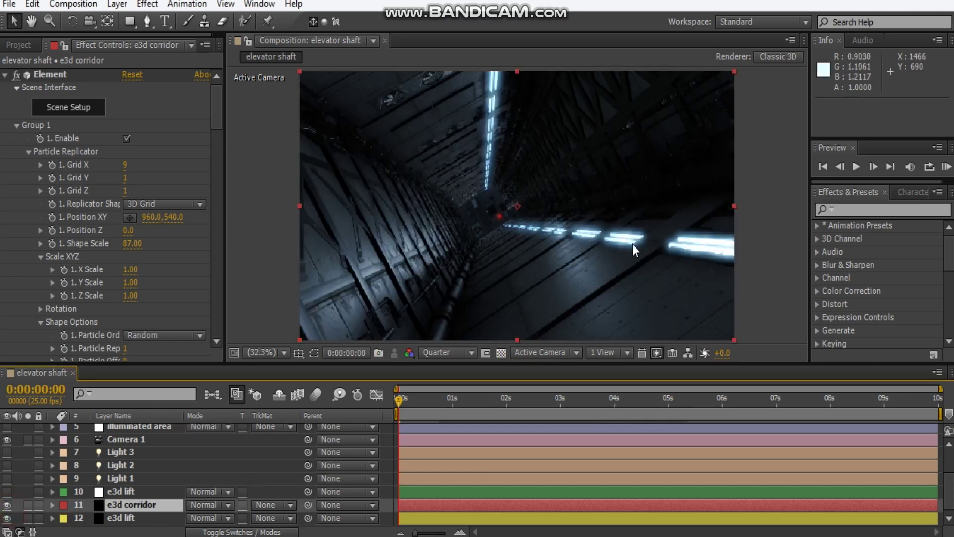
pyautogui.click(77, 110)
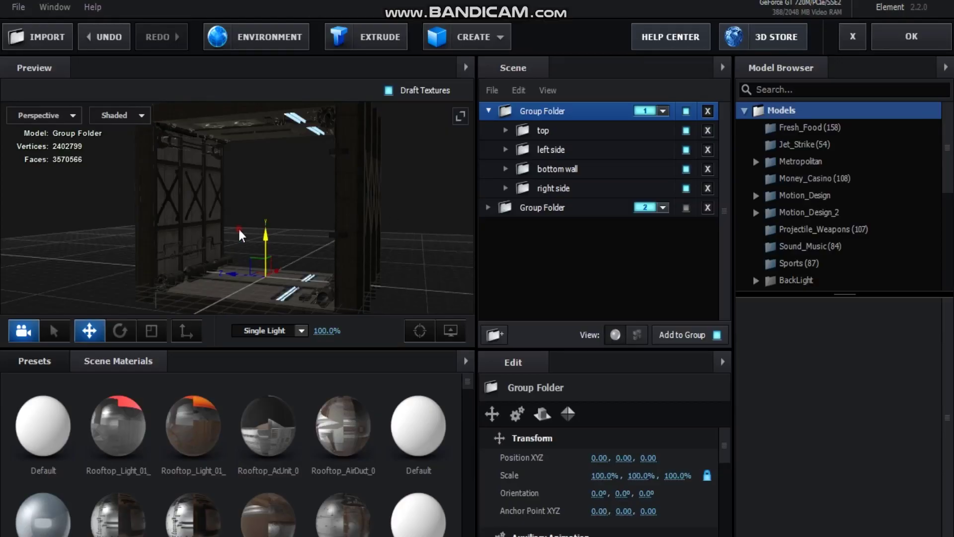
# Orbit around the corridor and select the top, left side, bottom wall and right side groups in turn.
pyautogui.moveTo(315, 226); pyautogui.dragTo(215, 184)
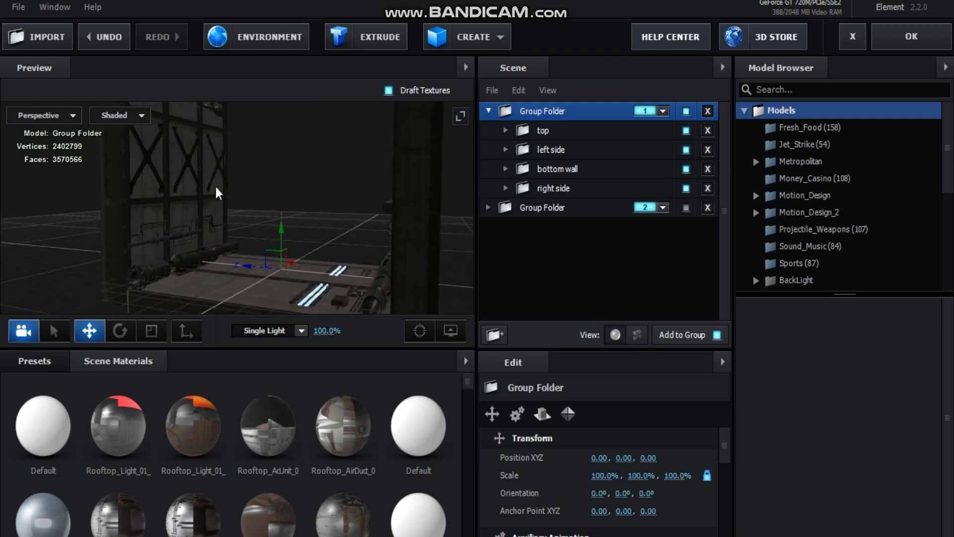
pyautogui.moveTo(295, 211); pyautogui.dragTo(337, 224)
pyautogui.click(564, 130)
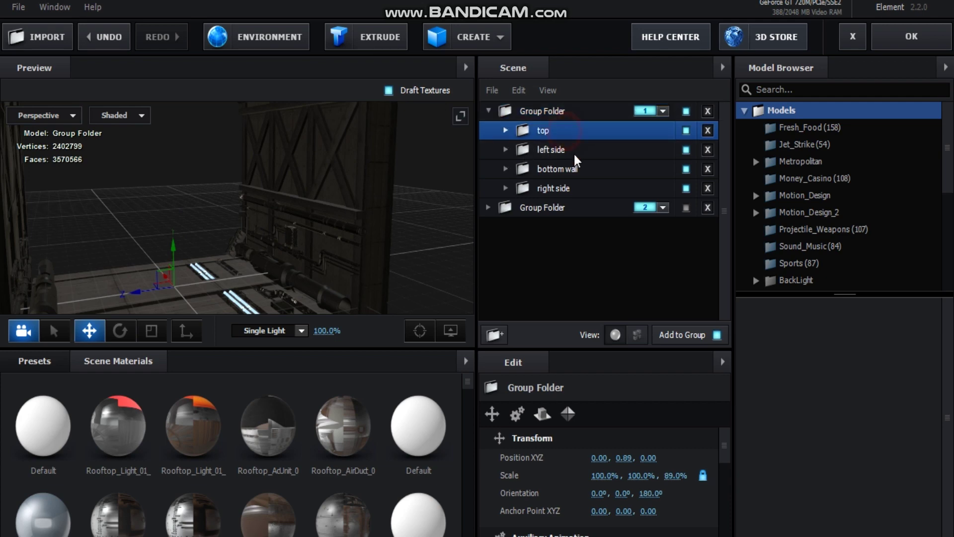
pyautogui.click(574, 154)
pyautogui.click(573, 173)
pyautogui.click(566, 194)
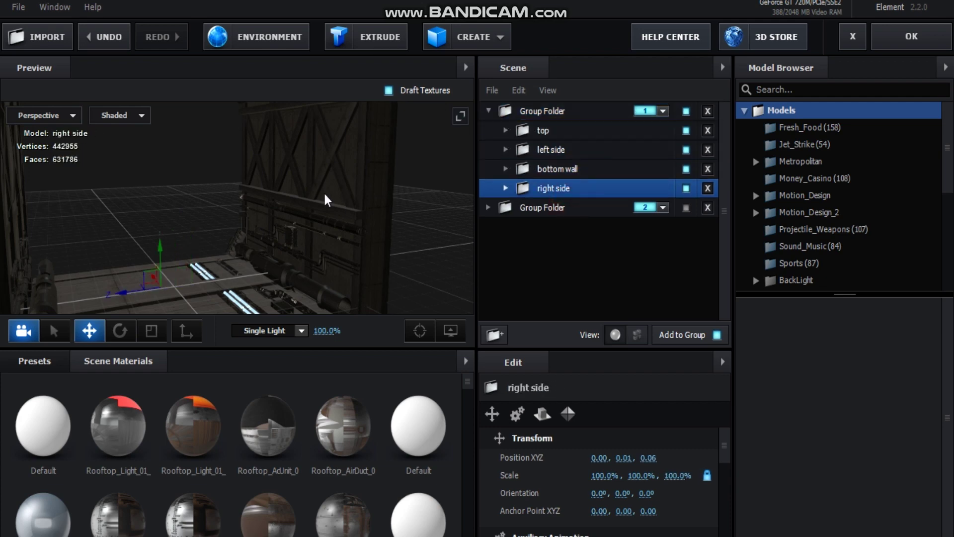
pyautogui.moveTo(324, 192); pyautogui.dragTo(347, 223)
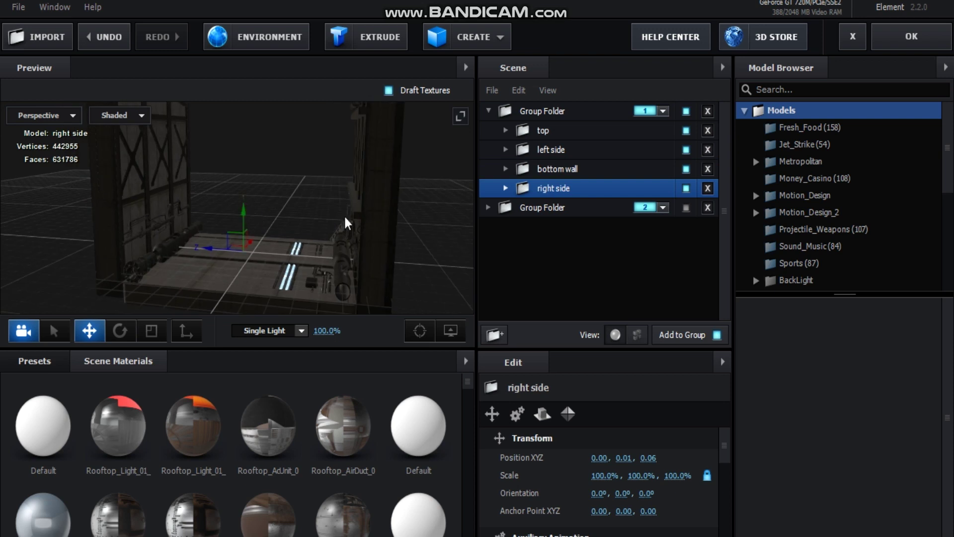
# Hide the top, left side and bottom wall groups, leaving only the right side wall visible.
pyautogui.click(605, 171)
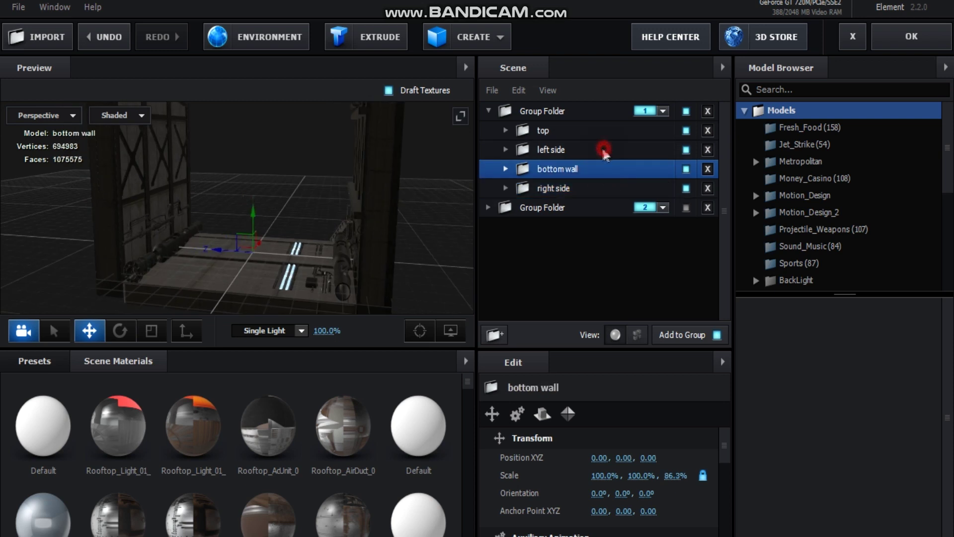
pyautogui.click(604, 150)
pyautogui.moveTo(295, 144); pyautogui.dragTo(301, 234)
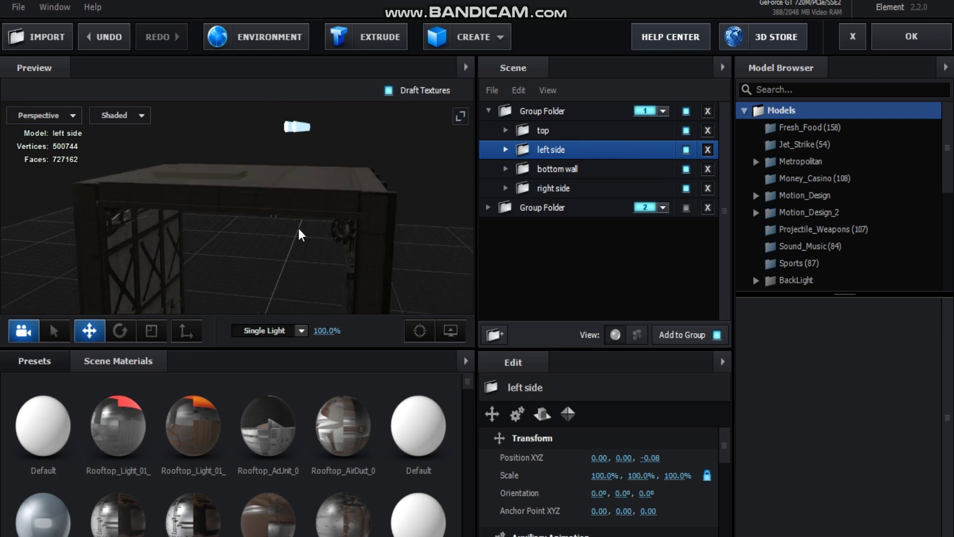
pyautogui.click(512, 132)
pyautogui.moveTo(382, 231); pyautogui.dragTo(194, 199)
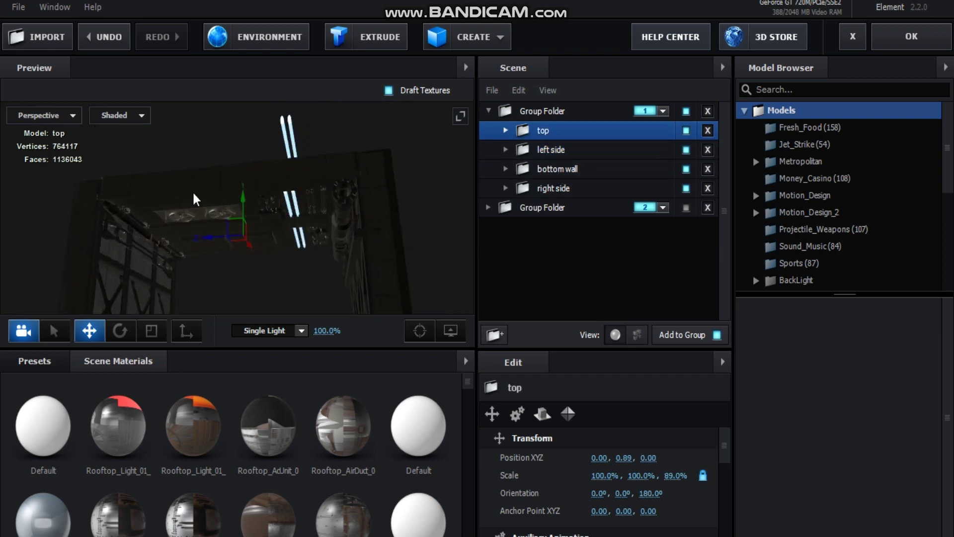
pyautogui.click(686, 130)
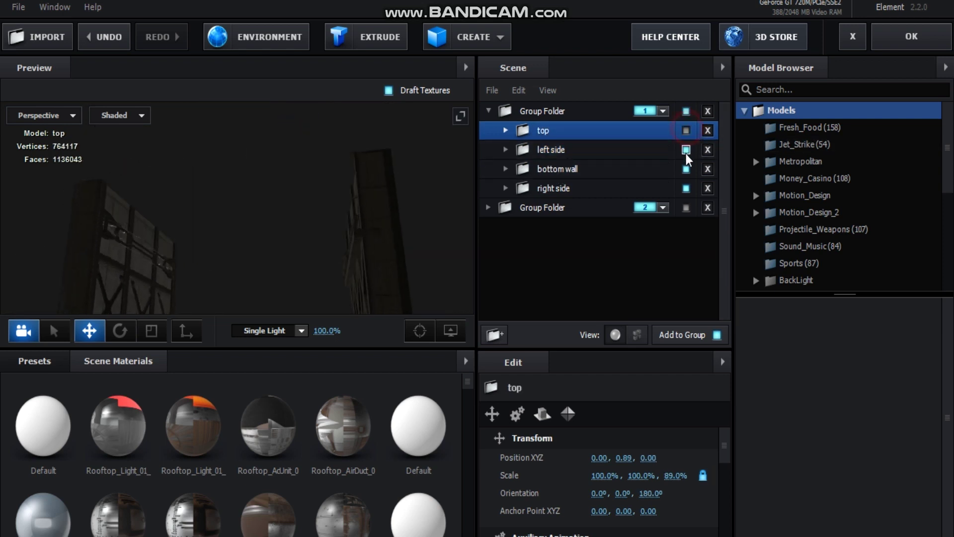
pyautogui.click(686, 149)
pyautogui.moveTo(333, 194)
pyautogui.mouseDown()
pyautogui.moveTo(284, 241)
pyautogui.moveTo(368, 219)
pyautogui.mouseUp()
# Expand the right side group and collapse the horizontal and Vertical beam material lists.
pyautogui.click(506, 188)
pyautogui.click(294, 194)
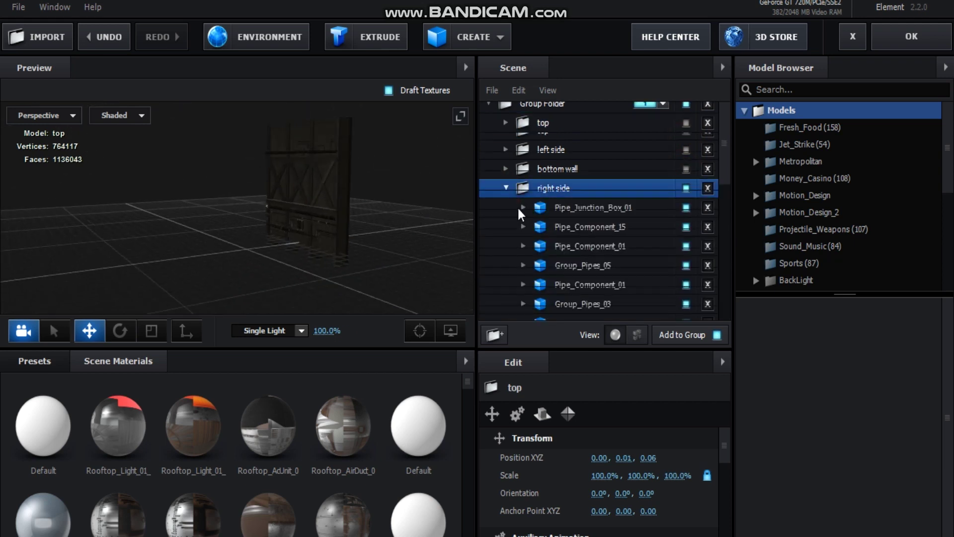
pyautogui.scroll(5, 290, 195)
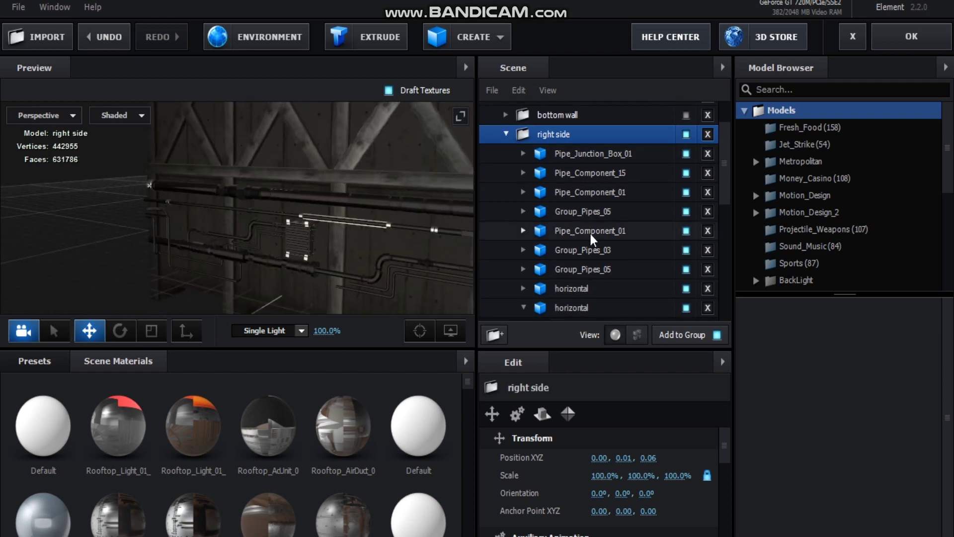
pyautogui.scroll(-5, 592, 238)
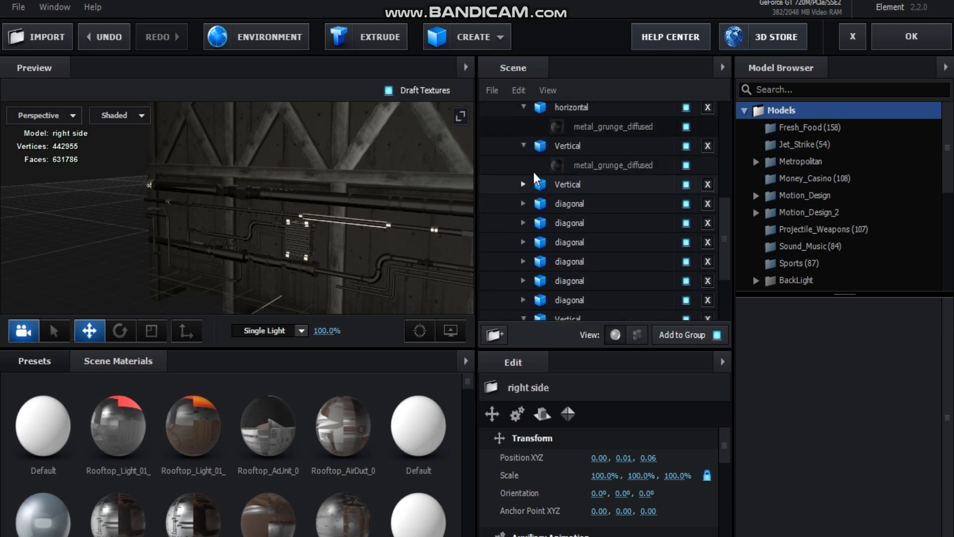
pyautogui.scroll(5, 536, 178)
pyautogui.scroll(5, 277, 303)
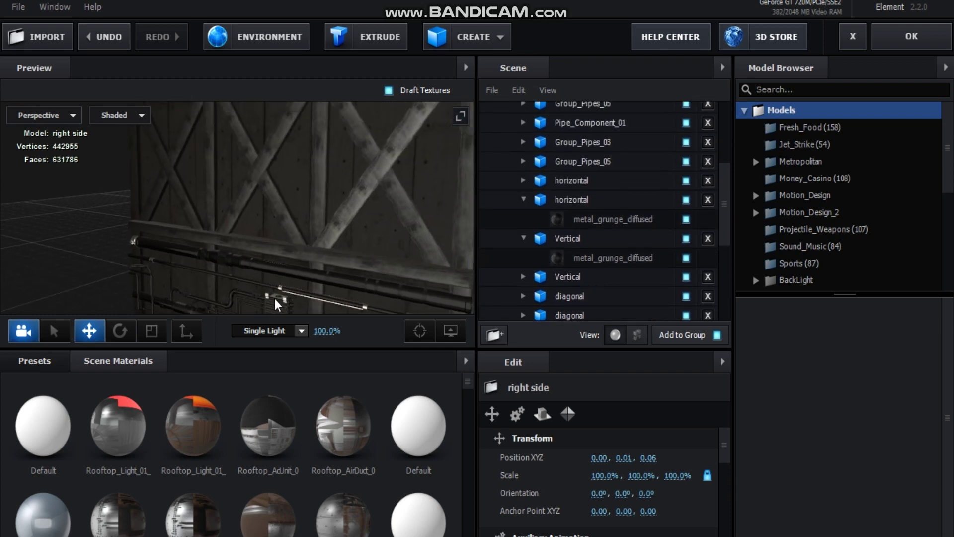
pyautogui.click(522, 201)
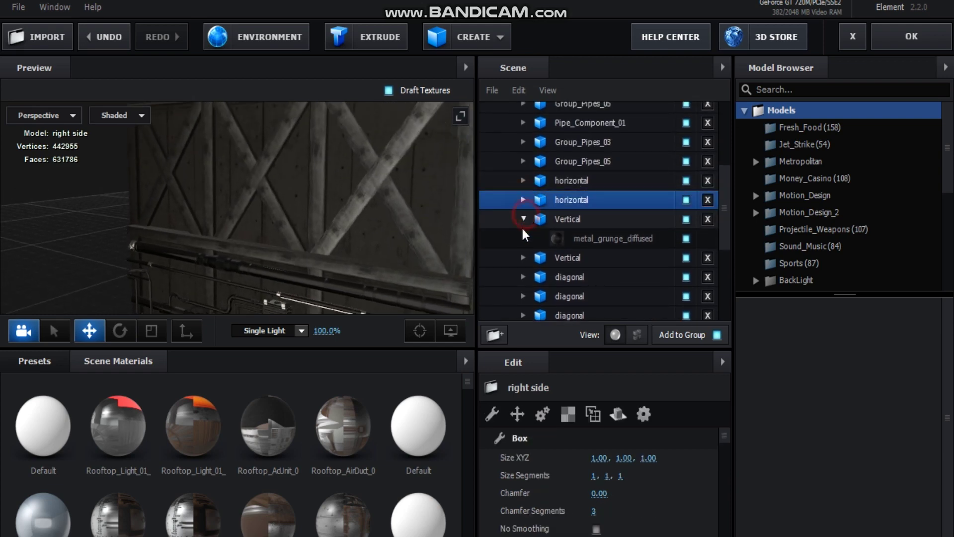
pyautogui.click(523, 219)
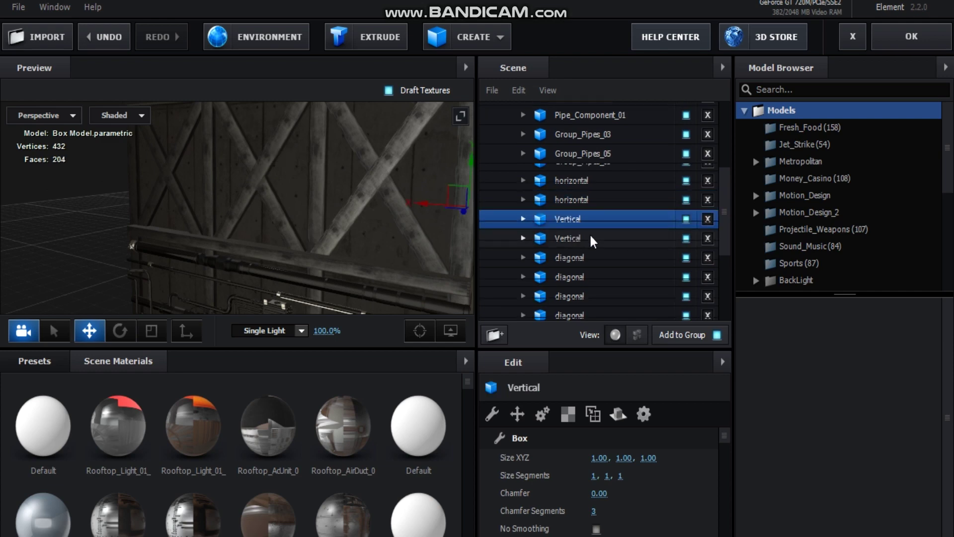
pyautogui.scroll(-3, 591, 241)
# Orbit to a close-up of the right side wall, then collapse the right side group.
pyautogui.moveTo(298, 198); pyautogui.dragTo(167, 179)
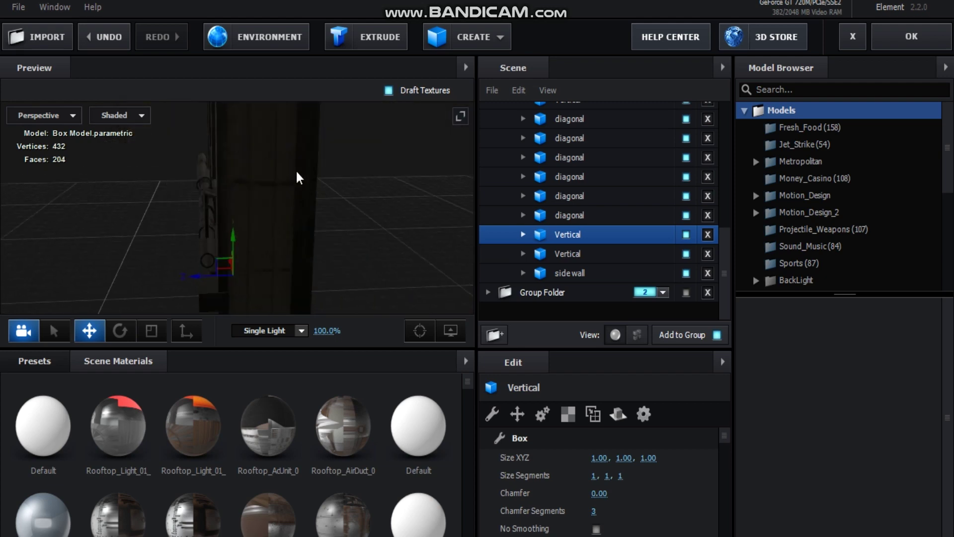
pyautogui.moveTo(299, 177); pyautogui.dragTo(603, 215)
pyautogui.scroll(5, 602, 218)
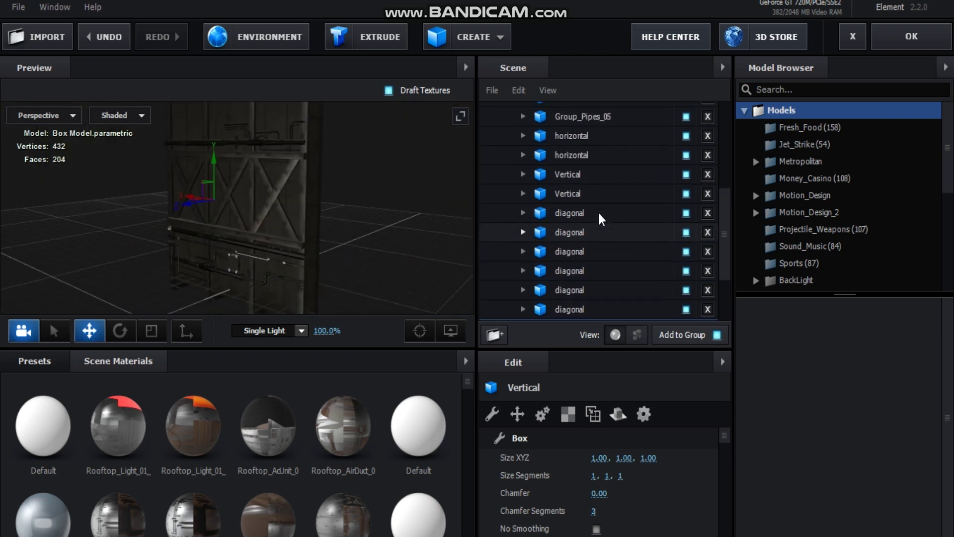
pyautogui.scroll(4, 604, 214)
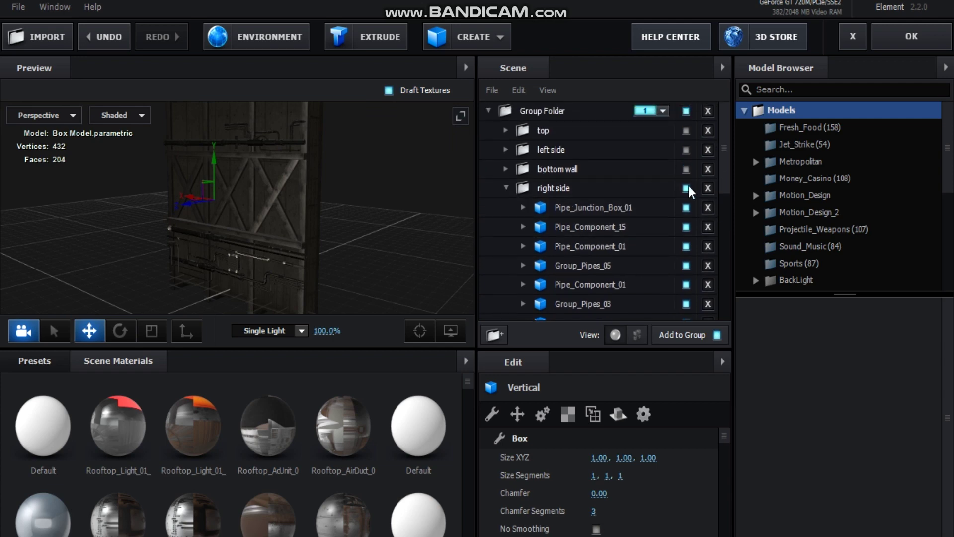
pyautogui.moveTo(719, 141); pyautogui.dragTo(730, 186)
pyautogui.scroll(5, 555, 172)
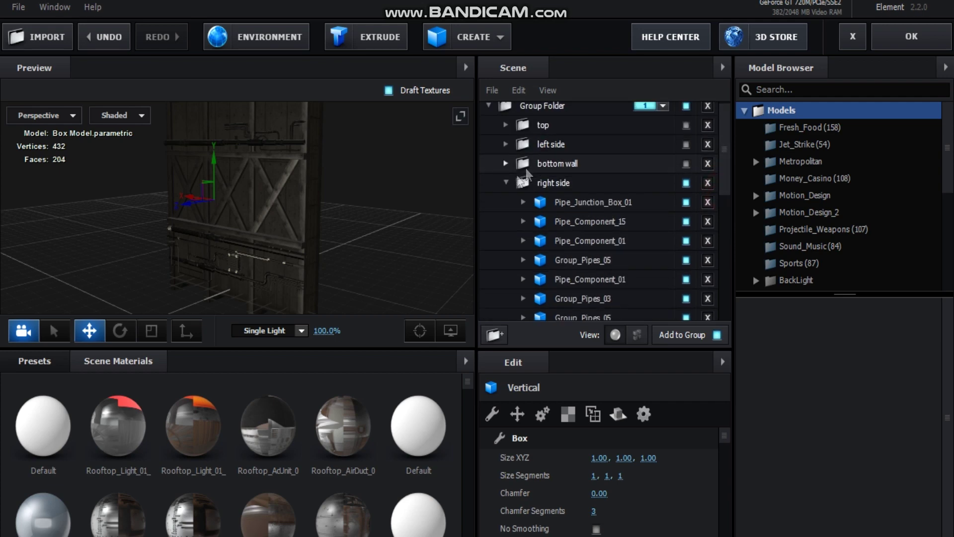
pyautogui.click(506, 184)
# Look down on the floor and expand the bottom wall group to inspect Component_09.
pyautogui.click(544, 189)
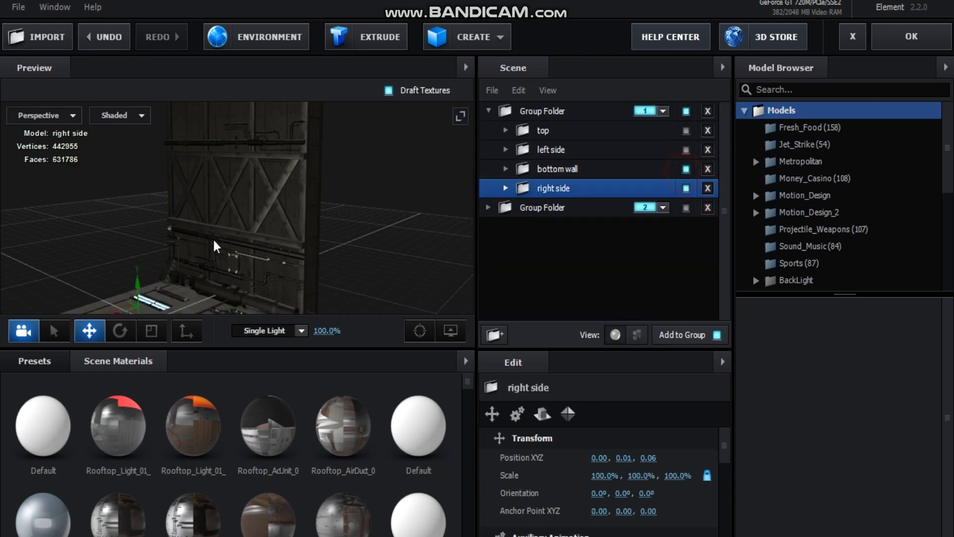
pyautogui.moveTo(264, 165); pyautogui.dragTo(467, 191)
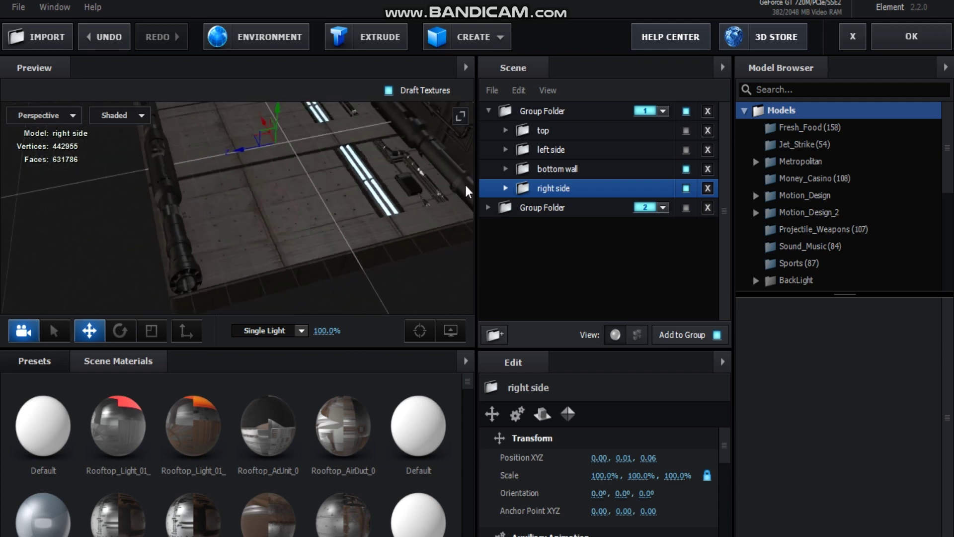
pyautogui.click(505, 169)
pyautogui.scroll(-1, 547, 199)
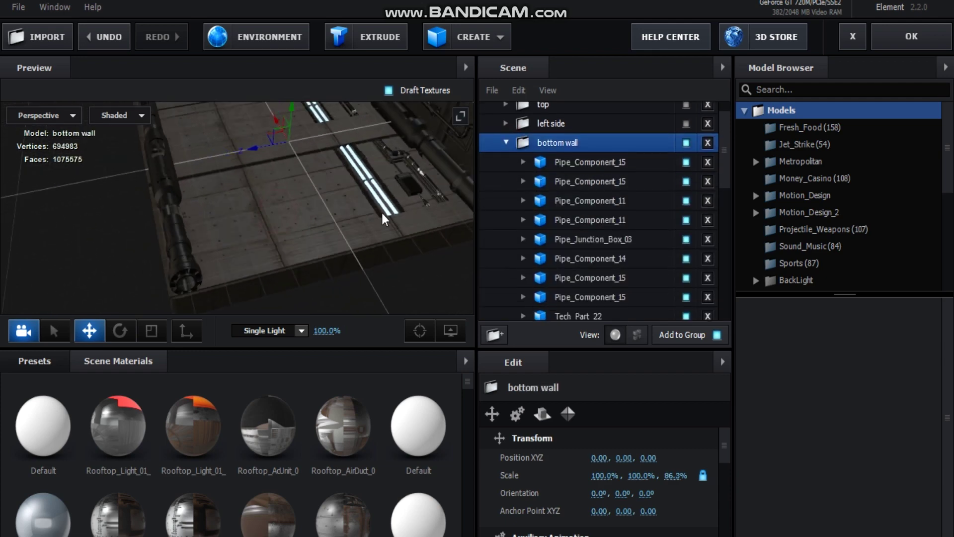
pyautogui.scroll(-3, 528, 212)
pyautogui.moveTo(345, 195); pyautogui.dragTo(290, 259)
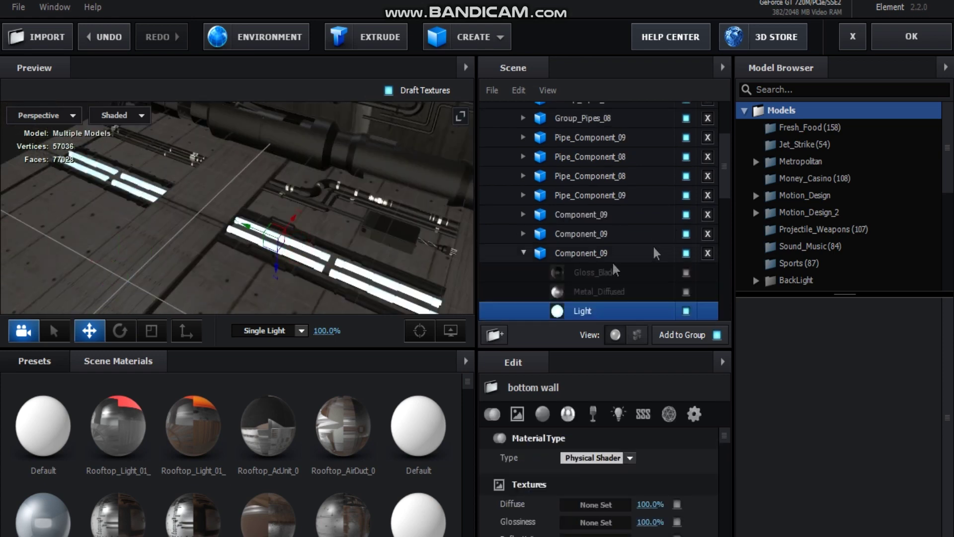
pyautogui.click(515, 257)
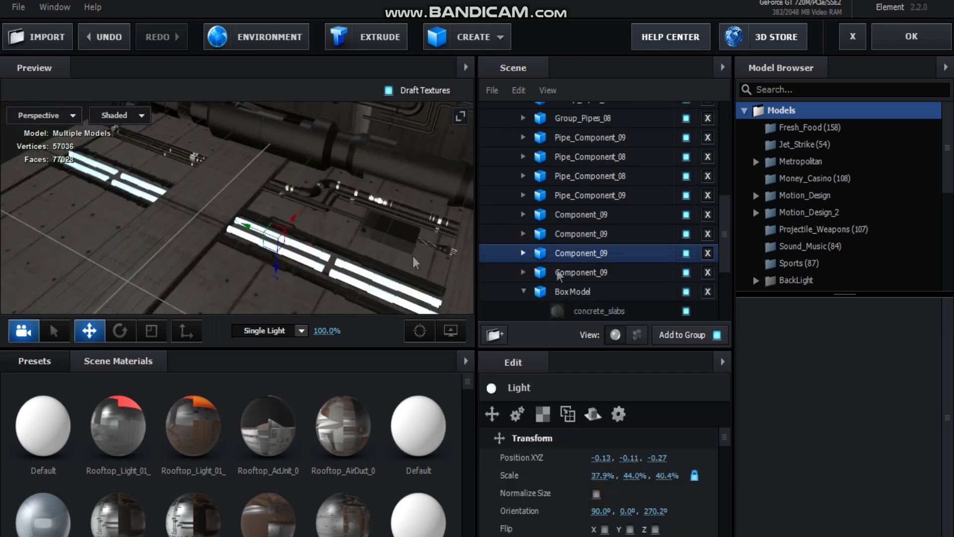
pyautogui.click(522, 254)
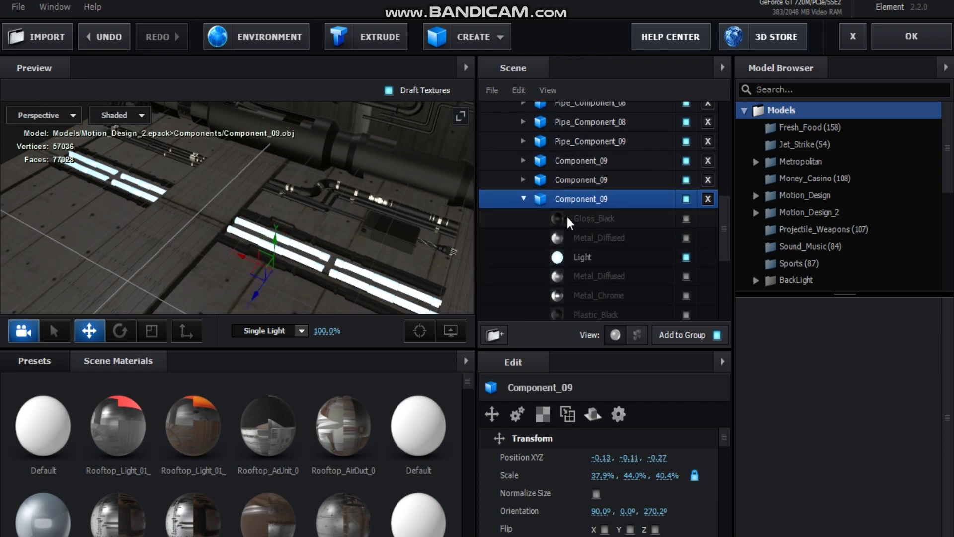
pyautogui.click(523, 199)
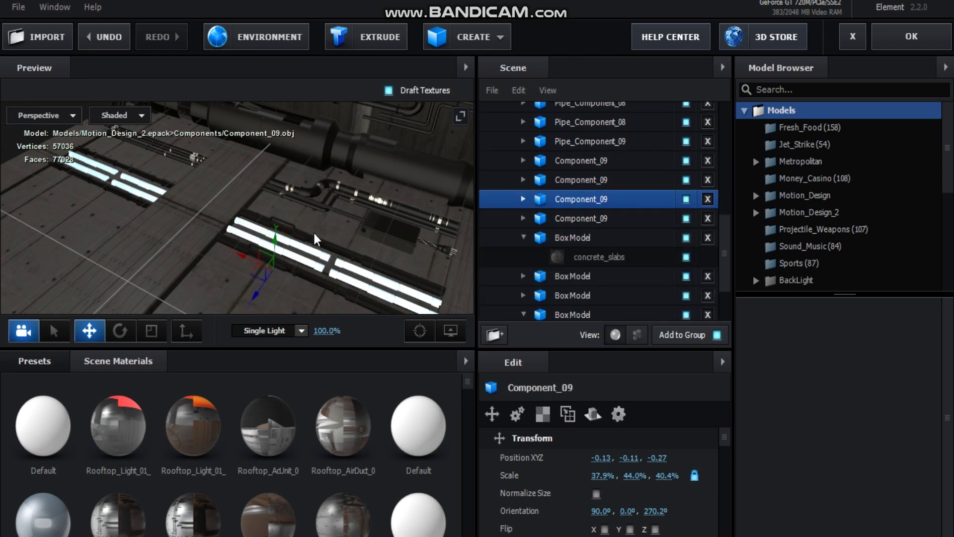
# Orbit around the floor light strips and pipes, collapsing the Box Model's material list.
pyautogui.moveTo(332, 247); pyautogui.dragTo(159, 244)
pyautogui.moveTo(356, 259); pyautogui.dragTo(402, 257)
pyautogui.moveTo(312, 293); pyautogui.dragTo(247, 239)
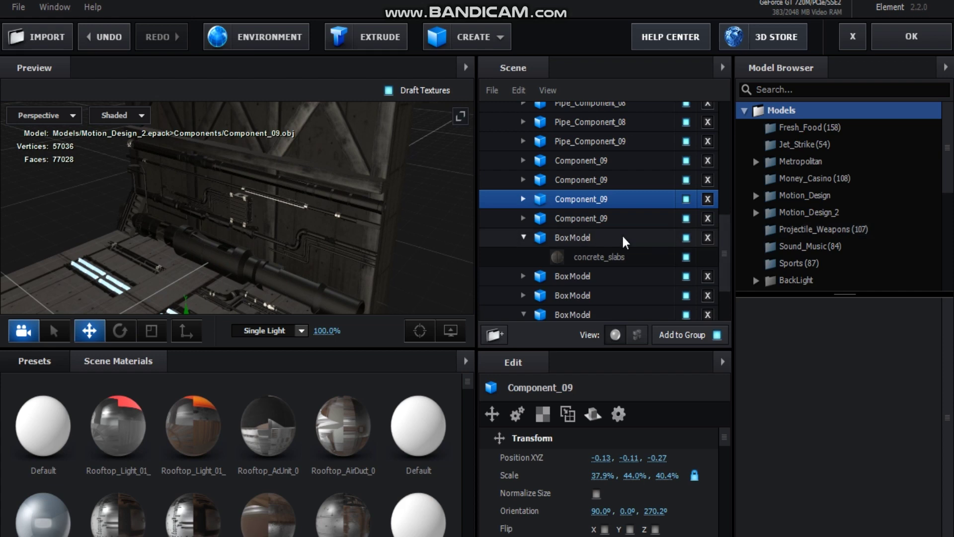
pyautogui.click(523, 237)
pyautogui.click(631, 236)
pyautogui.scroll(-2, 631, 236)
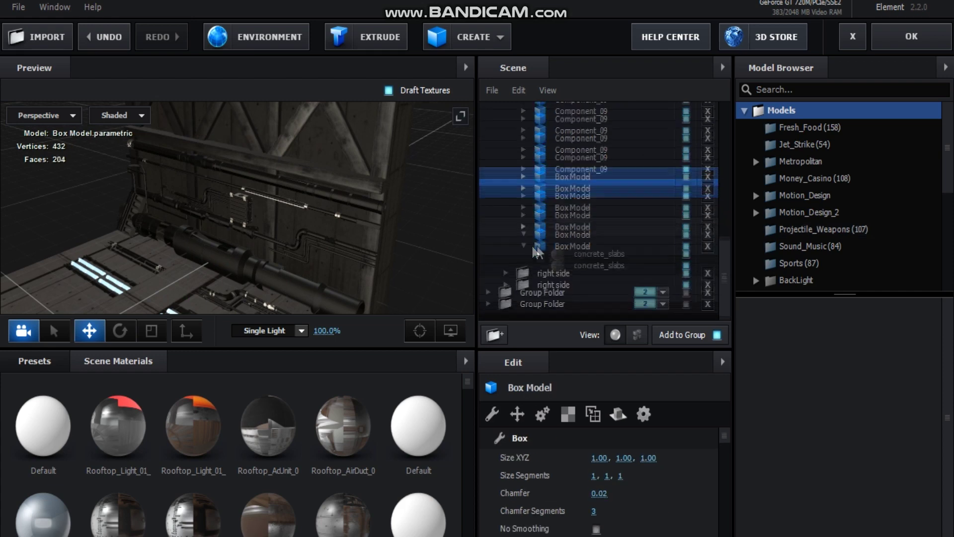
pyautogui.click(523, 234)
pyautogui.scroll(3, 627, 237)
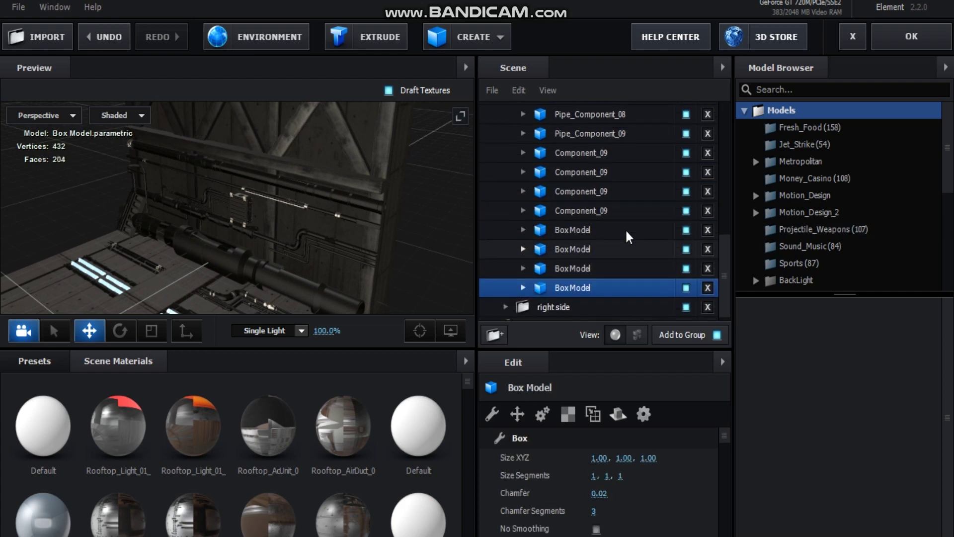
pyautogui.scroll(4, 629, 238)
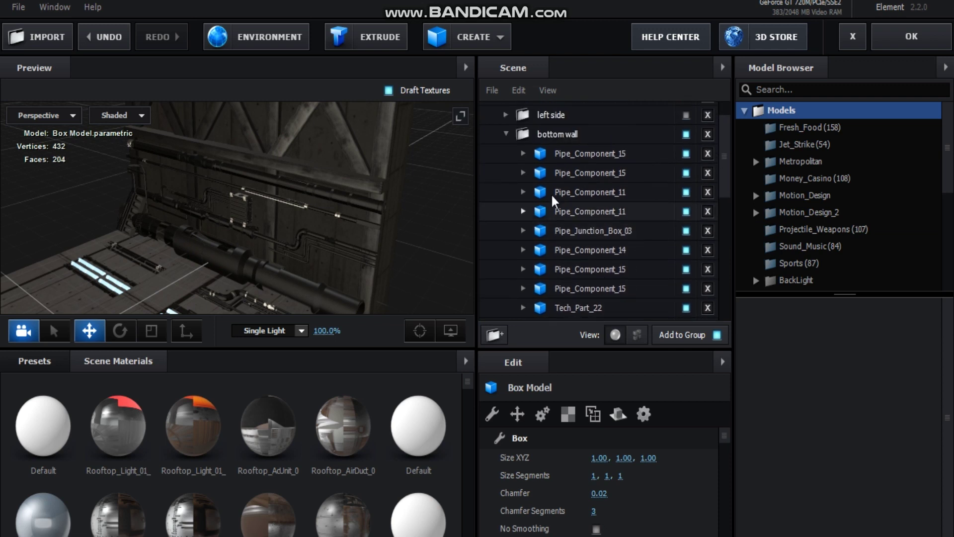
pyautogui.moveTo(197, 261); pyautogui.dragTo(244, 248)
# Collapse the bottom wall group and turn the left side wall back on, expanding its folder.
pyautogui.click(505, 135)
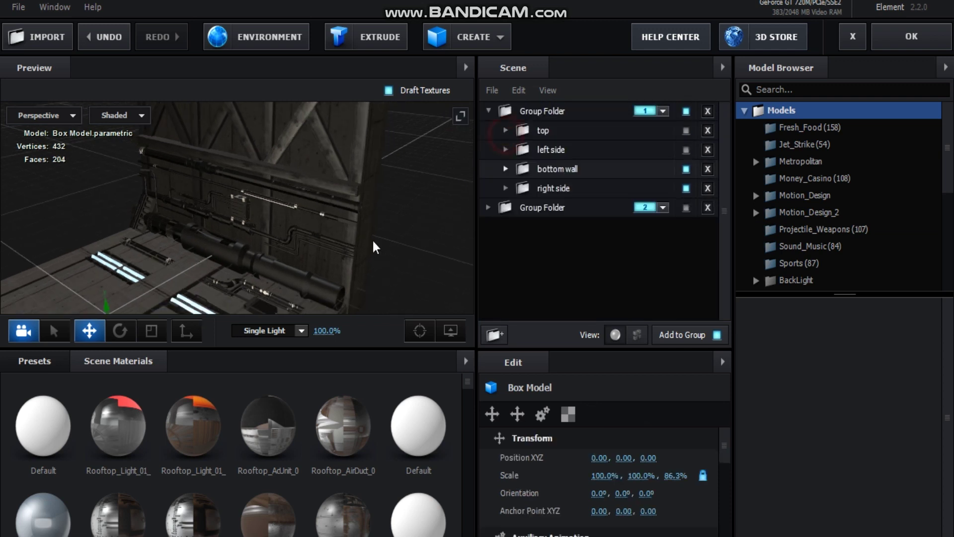
pyautogui.click(557, 168)
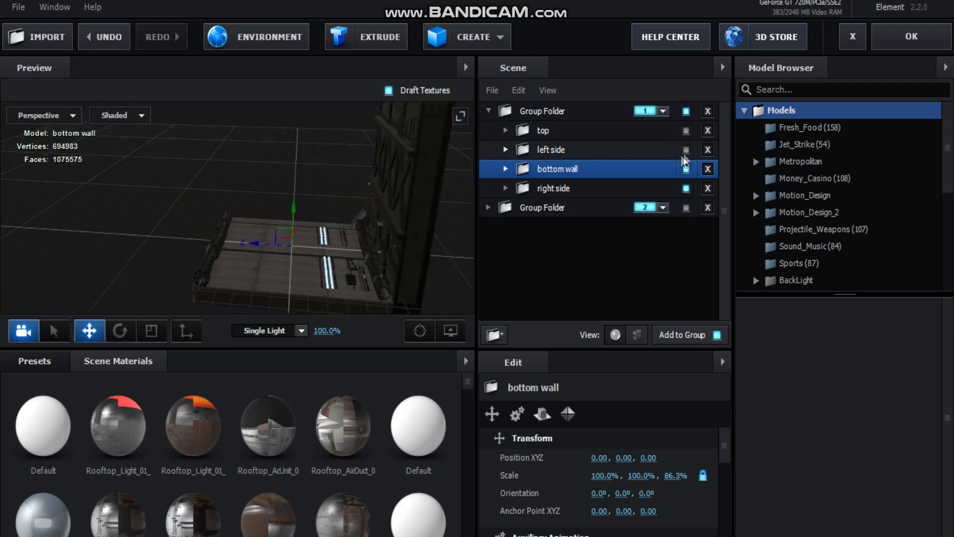
pyautogui.click(686, 150)
pyautogui.click(506, 149)
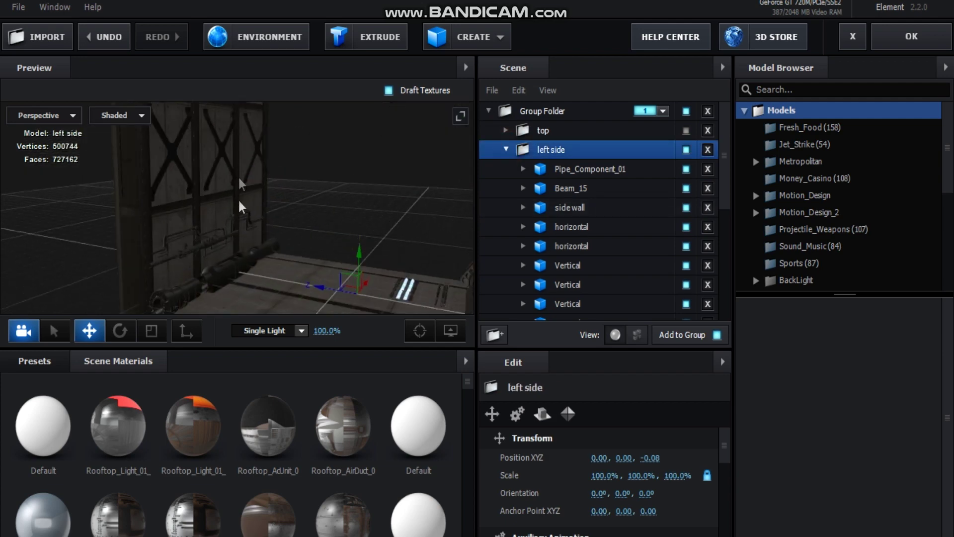
pyautogui.moveTo(241, 199); pyautogui.dragTo(248, 220)
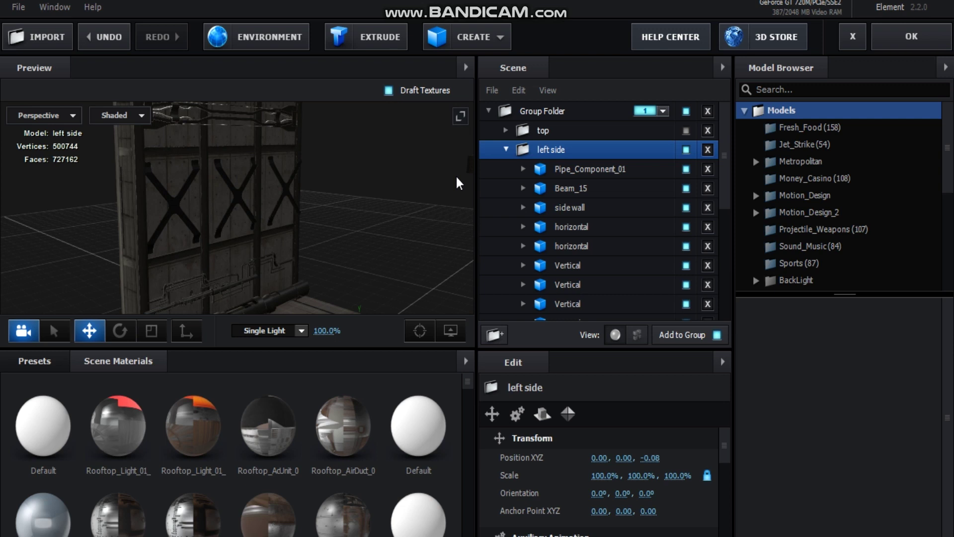
# Inspect the left wall's Group_Pipes_05 and Group_Pipes_01, then collapse the left side folder.
pyautogui.scroll(5, 256, 218)
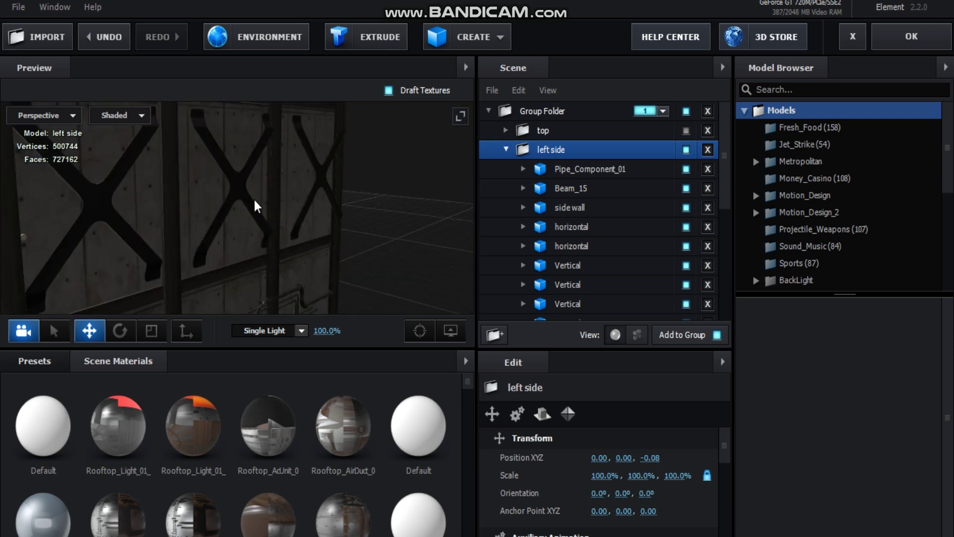
pyautogui.click(244, 189)
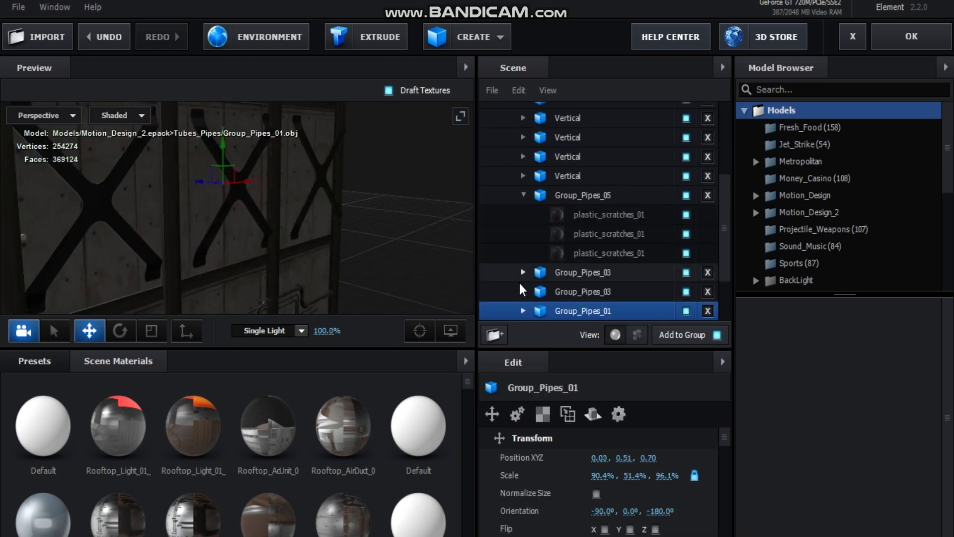
pyautogui.click(524, 196)
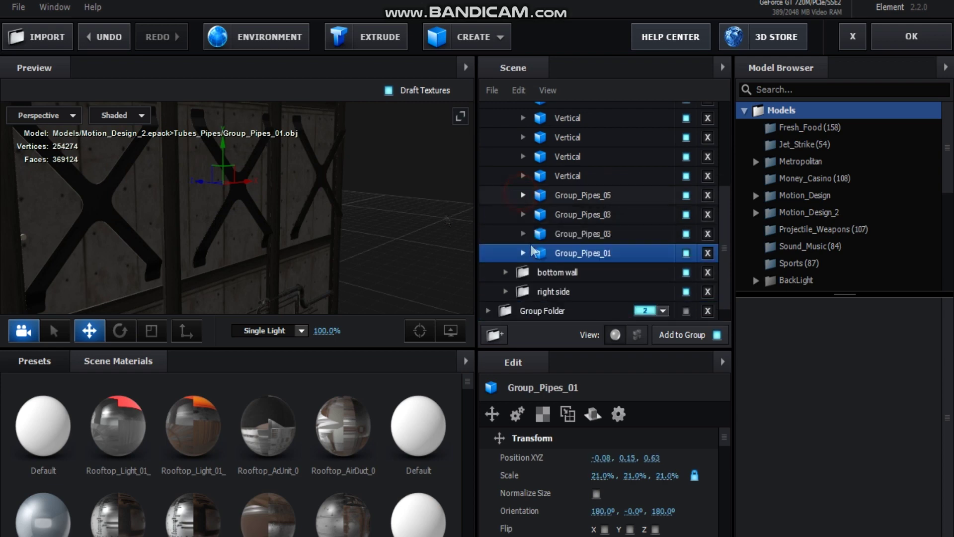
pyautogui.click(524, 253)
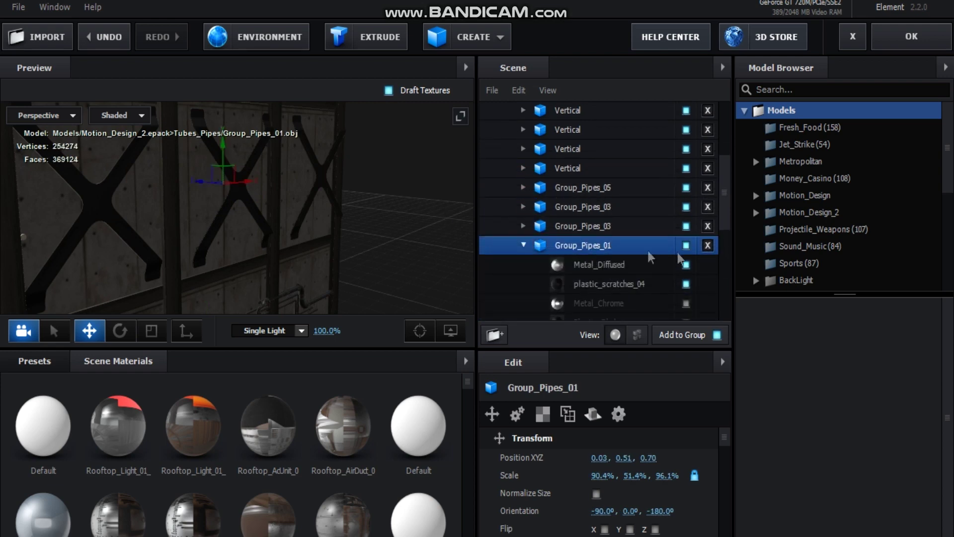
pyautogui.scroll(-2, 710, 267)
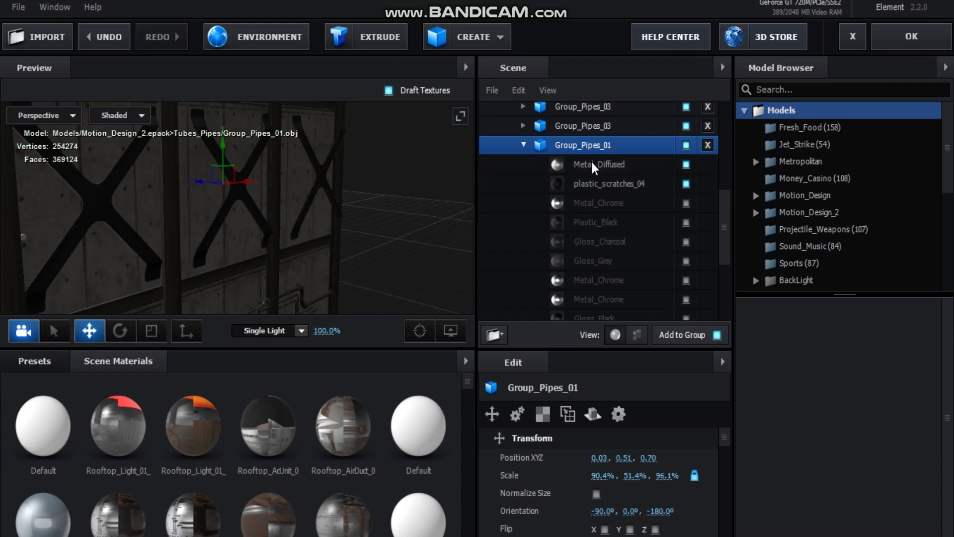
pyautogui.click(524, 146)
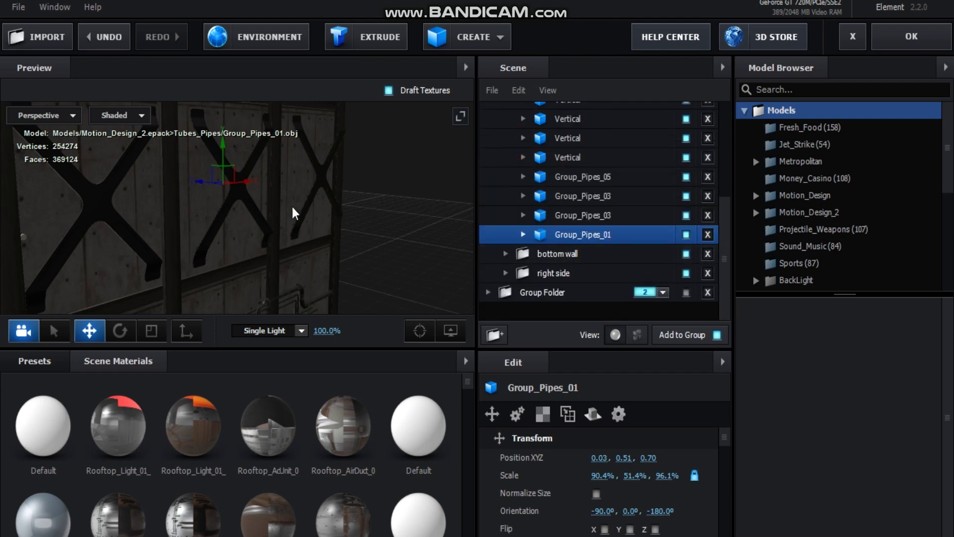
pyautogui.moveTo(295, 213); pyautogui.dragTo(229, 243)
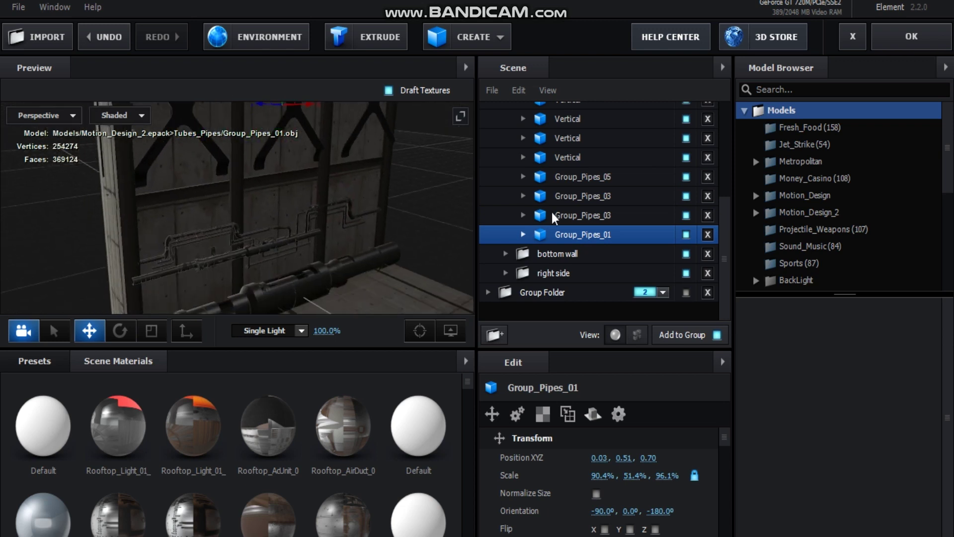
pyautogui.scroll(5, 553, 218)
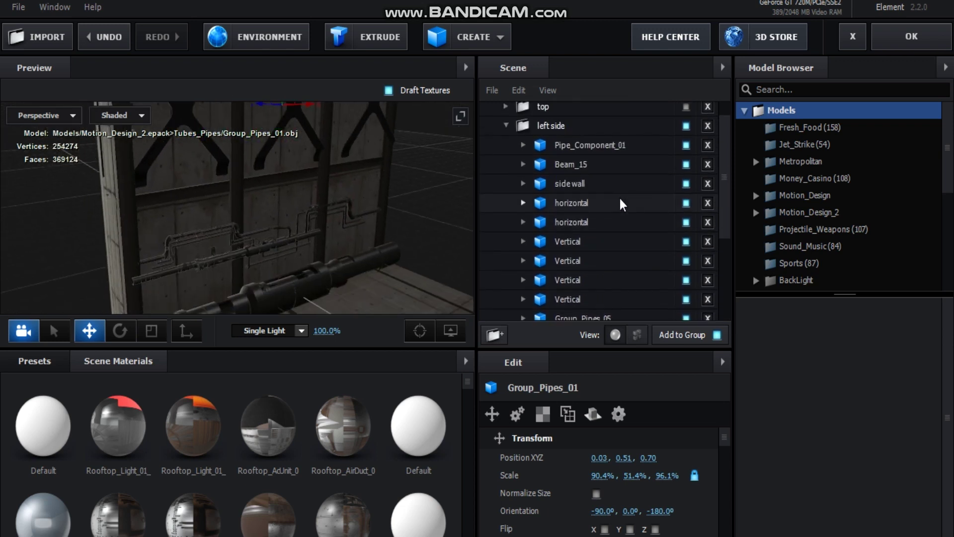
pyautogui.scroll(1, 621, 203)
pyautogui.moveTo(305, 177); pyautogui.dragTo(305, 281)
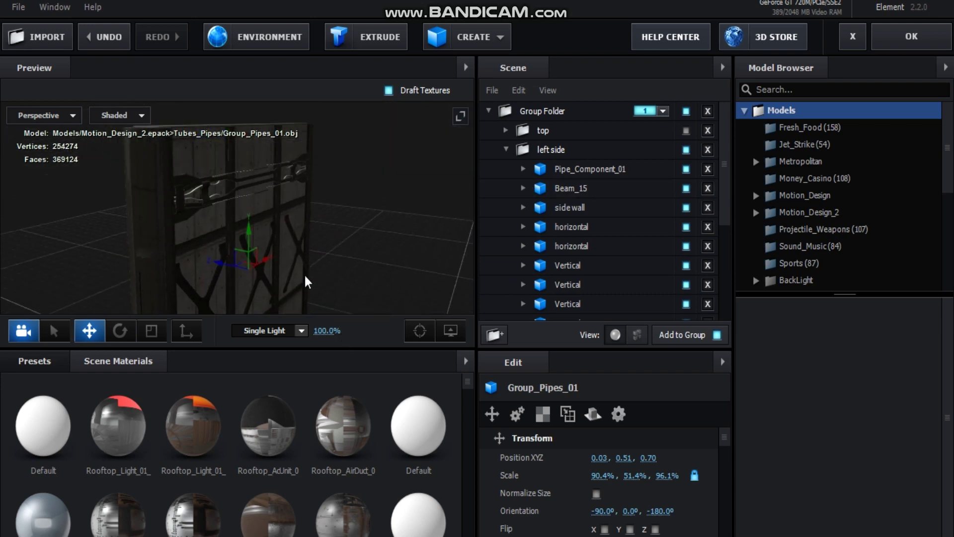
pyautogui.click(506, 150)
pyautogui.click(551, 149)
pyautogui.click(686, 130)
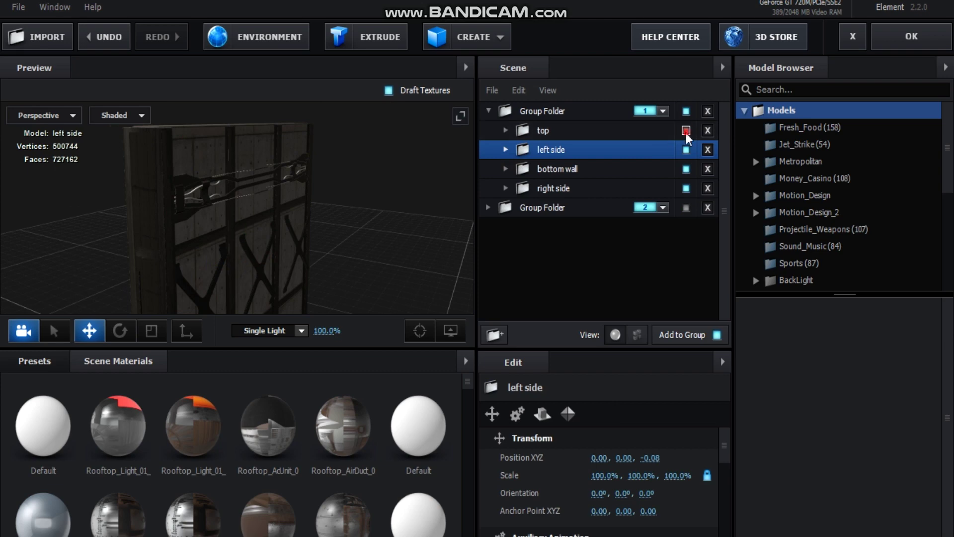
pyautogui.moveTo(337, 222); pyautogui.dragTo(378, 189)
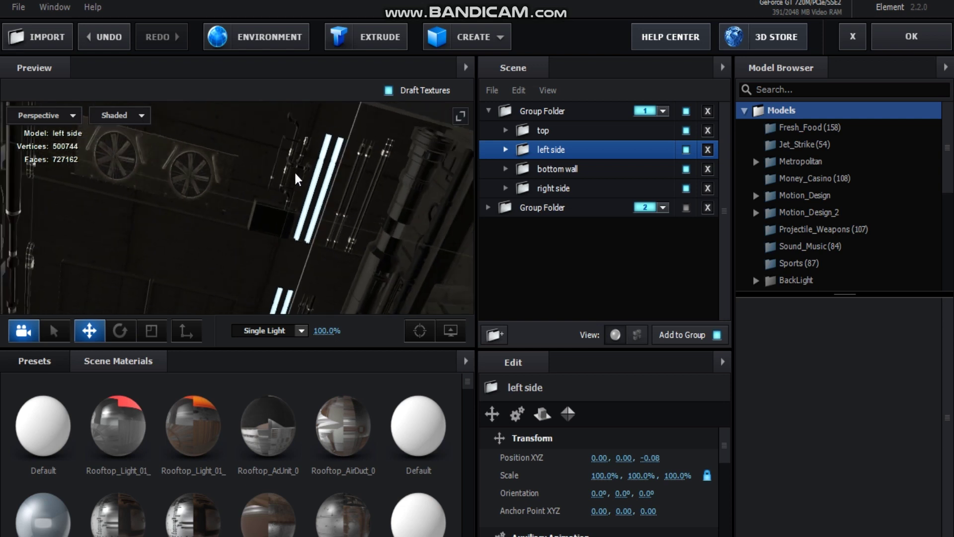
pyautogui.click(506, 132)
pyautogui.click(542, 130)
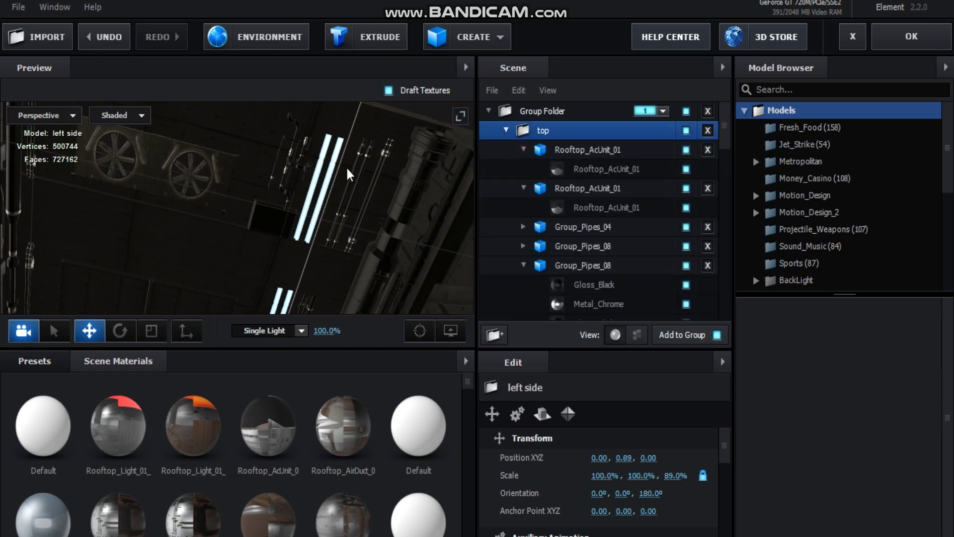
pyautogui.scroll(-1, 635, 220)
pyautogui.scroll(-2, 635, 220)
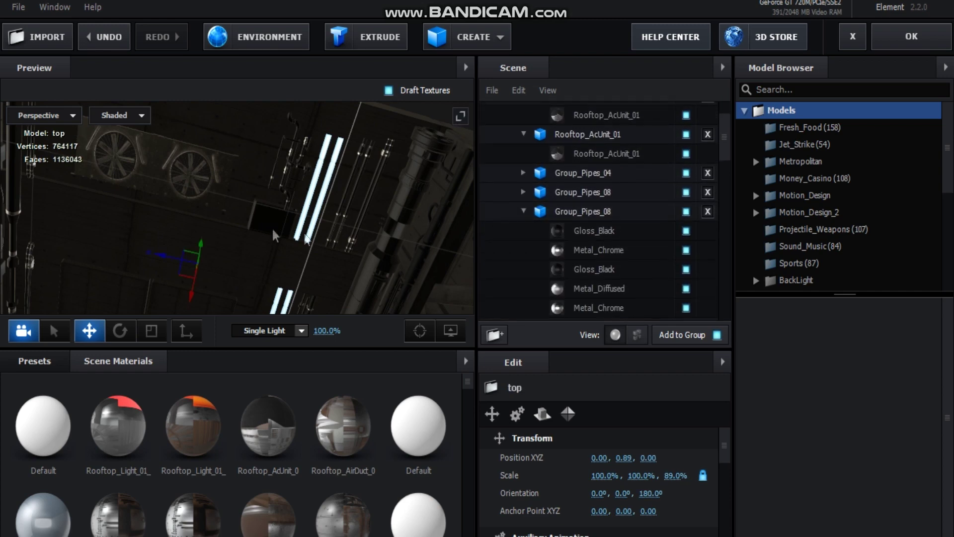
pyautogui.click(523, 135)
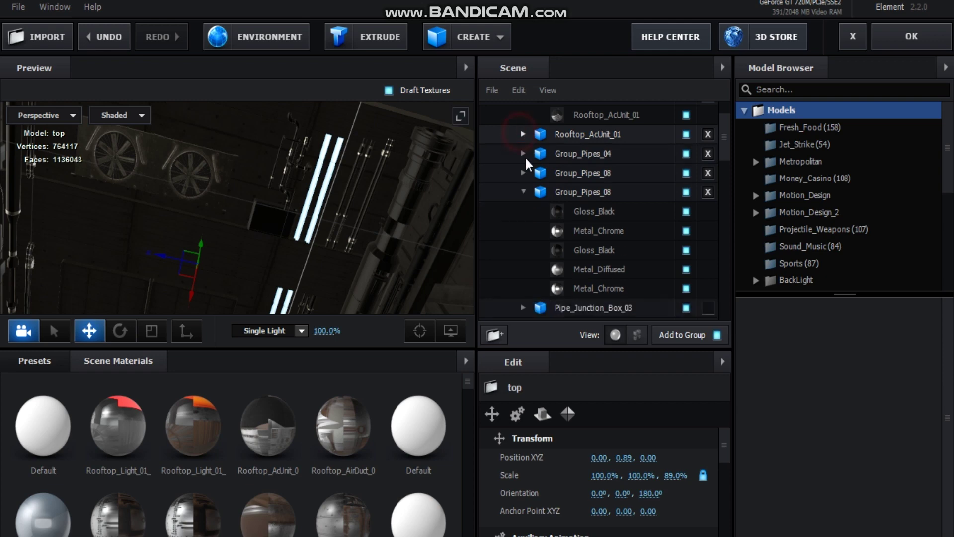
pyautogui.click(523, 192)
pyautogui.scroll(1, 542, 184)
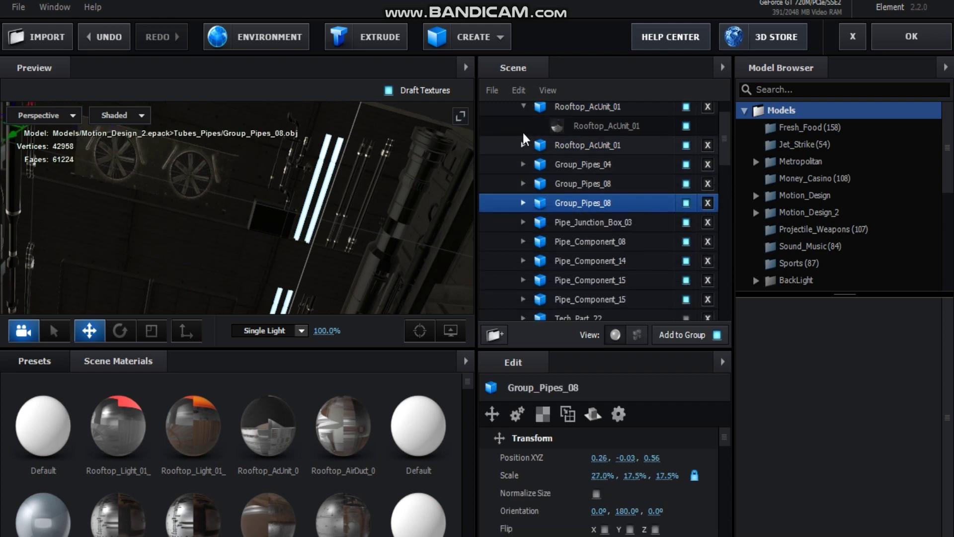
pyautogui.click(523, 106)
pyautogui.click(587, 115)
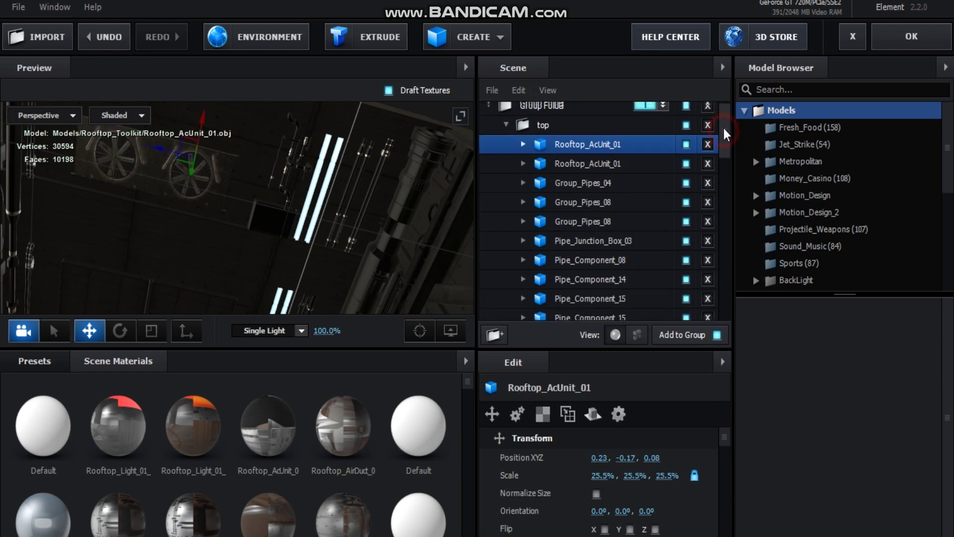
pyautogui.scroll(-5, 532, 221)
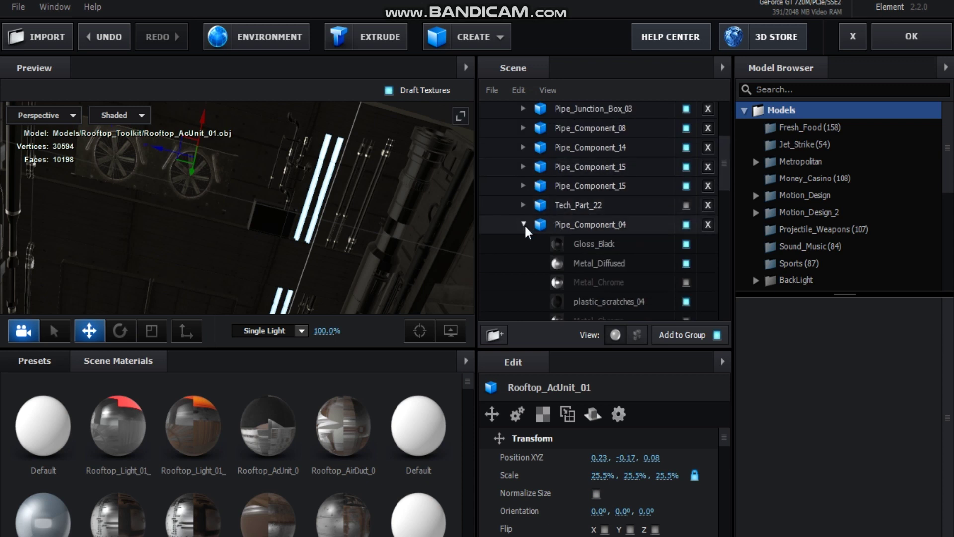
pyautogui.click(523, 224)
pyautogui.click(587, 224)
pyautogui.click(523, 244)
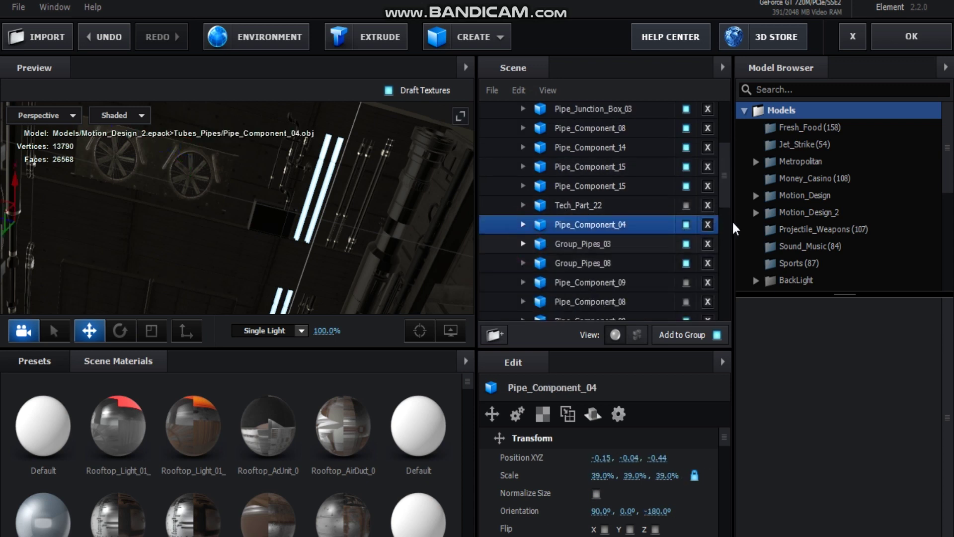
pyautogui.press('Down')
pyautogui.scroll(-8, 728, 179)
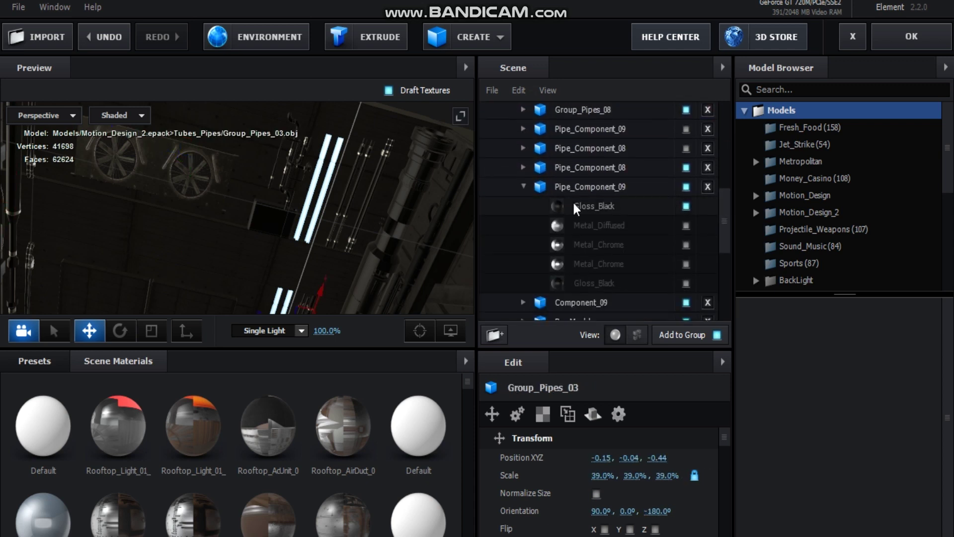
pyautogui.click(524, 186)
pyautogui.click(586, 187)
pyautogui.scroll(-4, 727, 247)
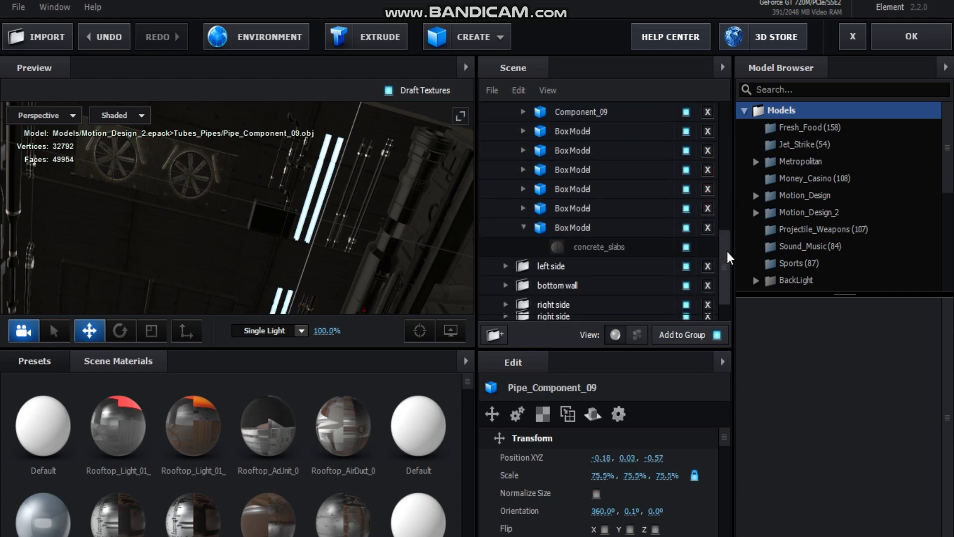
pyautogui.click(524, 247)
pyautogui.click(587, 248)
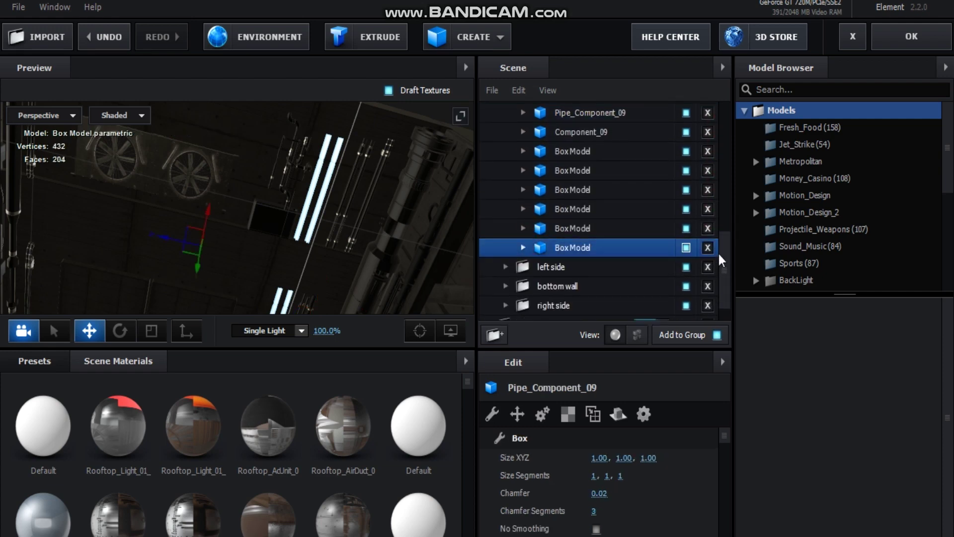
pyautogui.moveTo(728, 256); pyautogui.dragTo(603, 142)
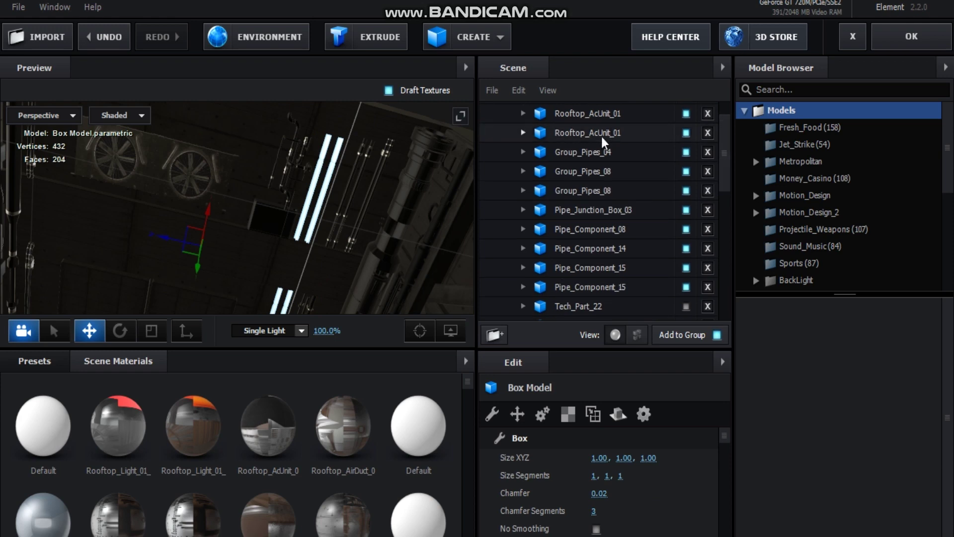
pyautogui.moveTo(726, 149); pyautogui.dragTo(536, 121)
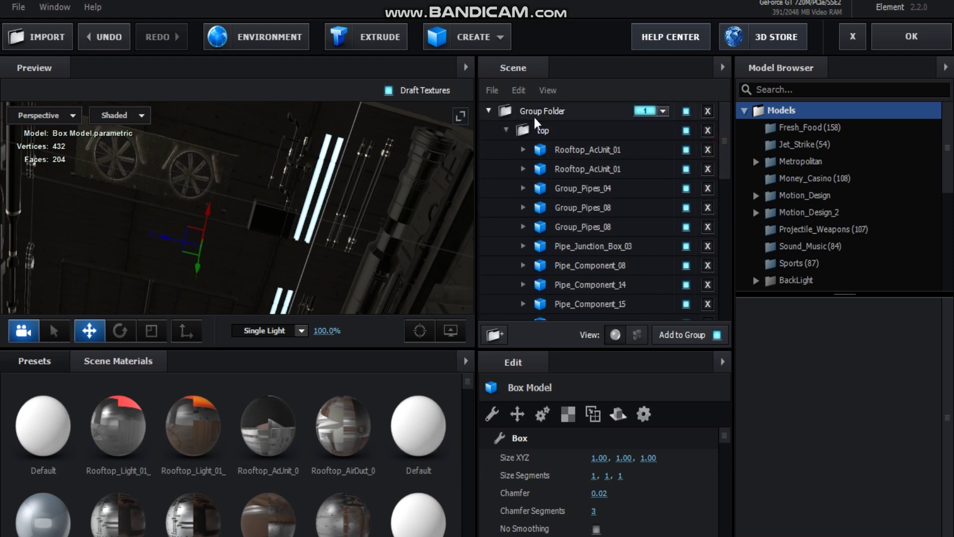
pyautogui.click(506, 130)
pyautogui.click(543, 130)
pyautogui.moveTo(387, 209); pyautogui.dragTo(274, 330)
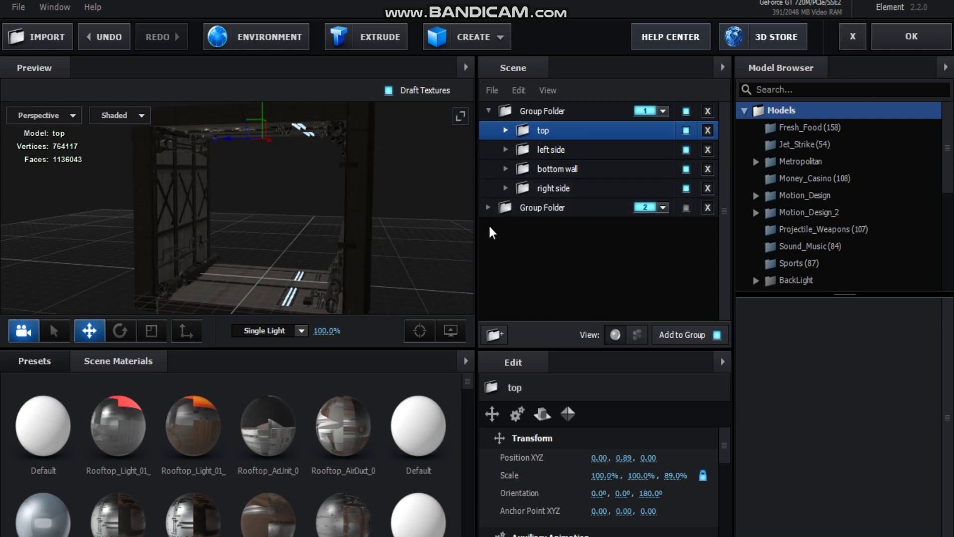
pyautogui.click(853, 36)
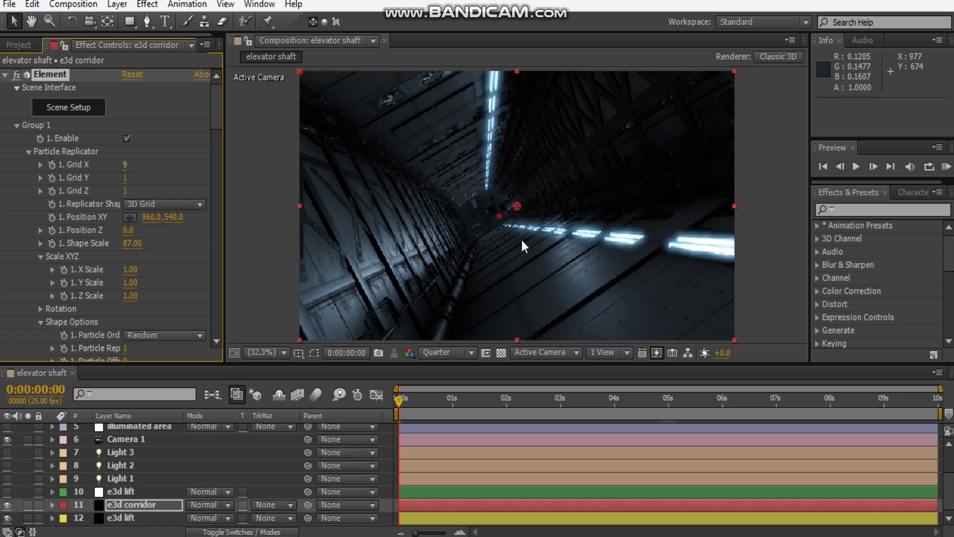
pyautogui.moveTo(217, 119); pyautogui.dragTo(214, 244)
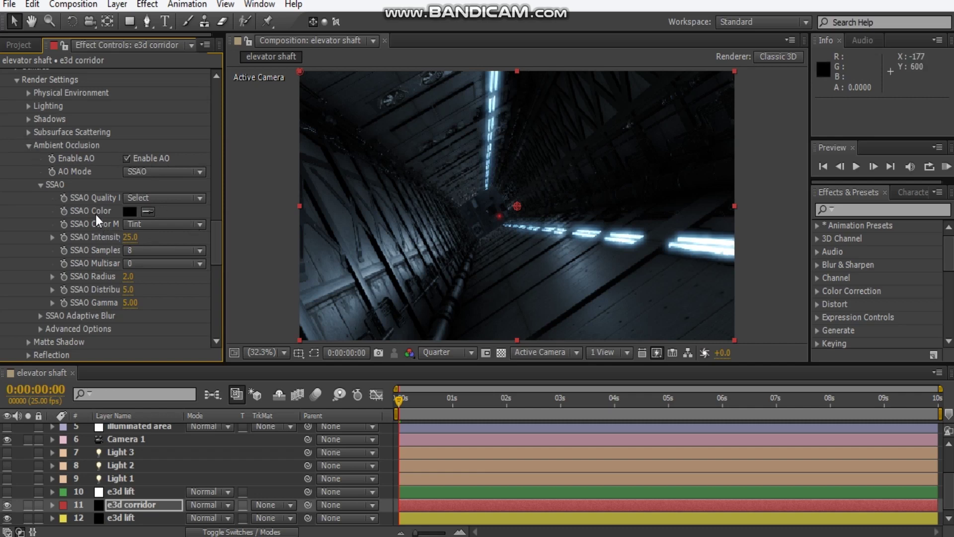
pyautogui.scroll(-4, 115, 317)
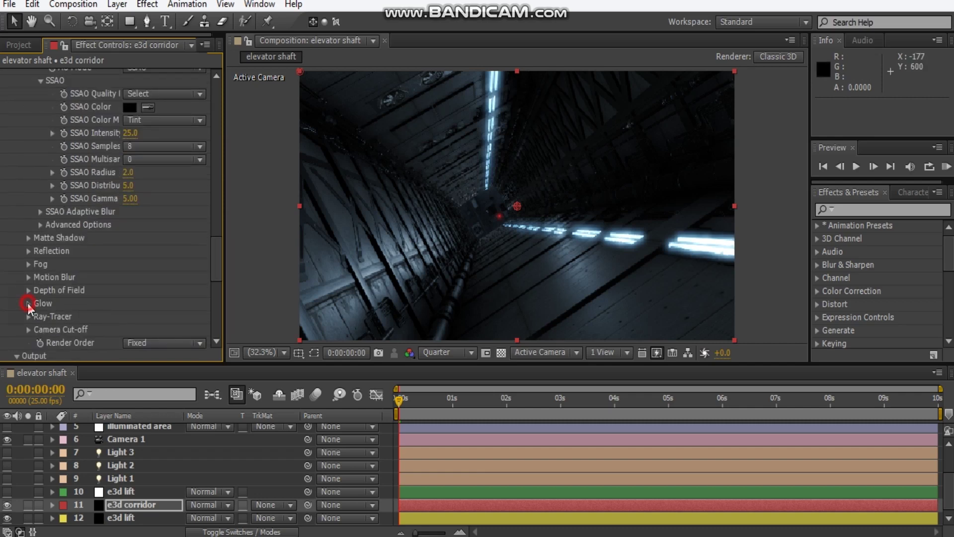
pyautogui.click(28, 303)
pyautogui.scroll(-6, 35, 214)
pyautogui.click(29, 146)
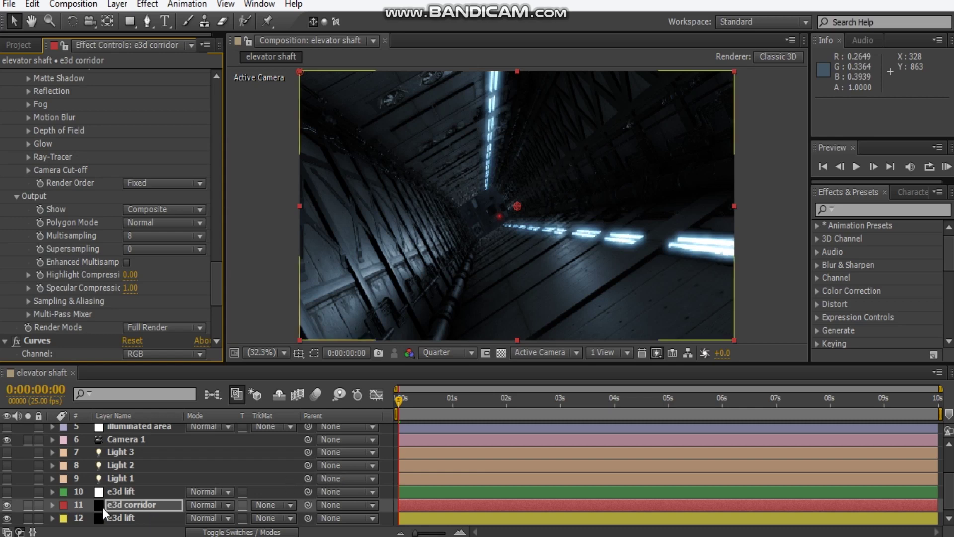
pyautogui.click(117, 493)
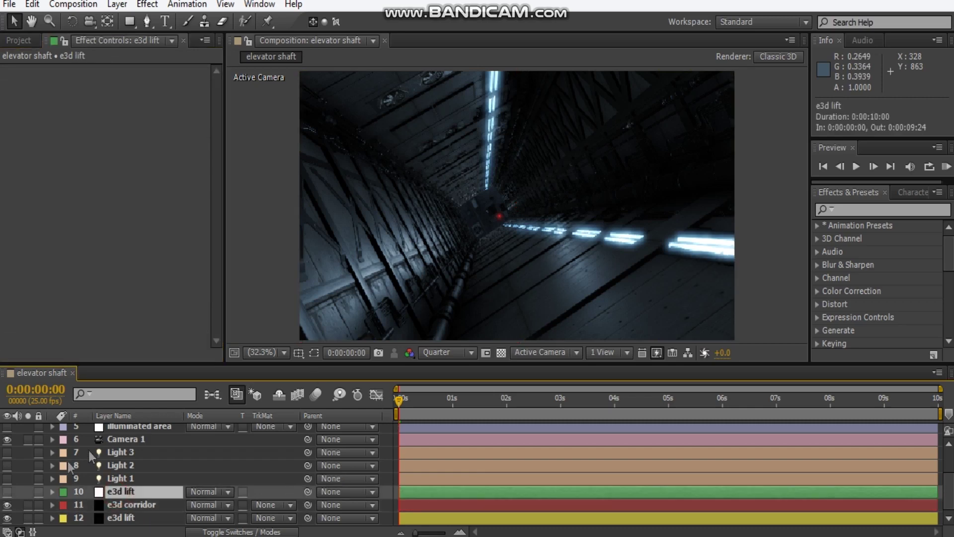
# Show the e3d lift and corridor layers, briefly solo the lower e3d lift, and enable the lights.
pyautogui.moveTo(7, 504); pyautogui.dragTo(6, 491)
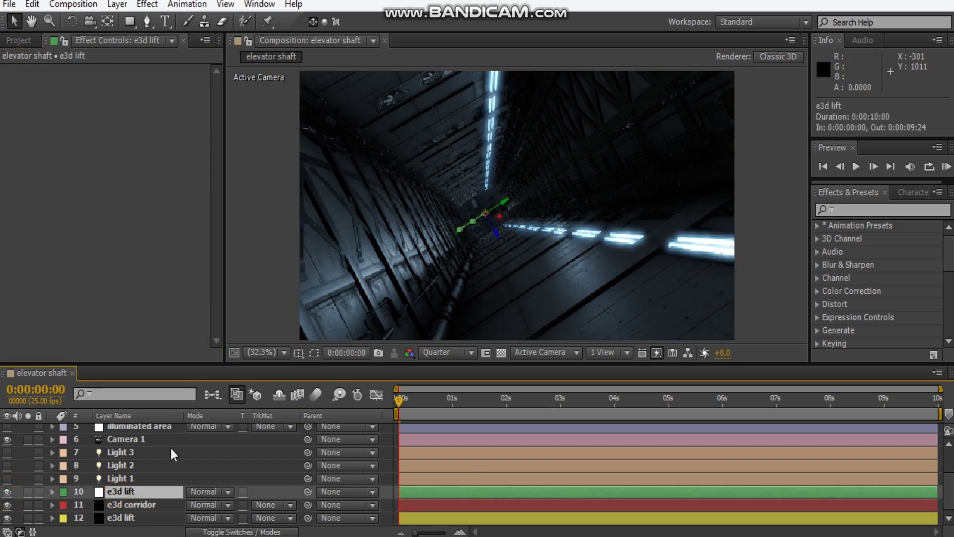
pyautogui.click(139, 518)
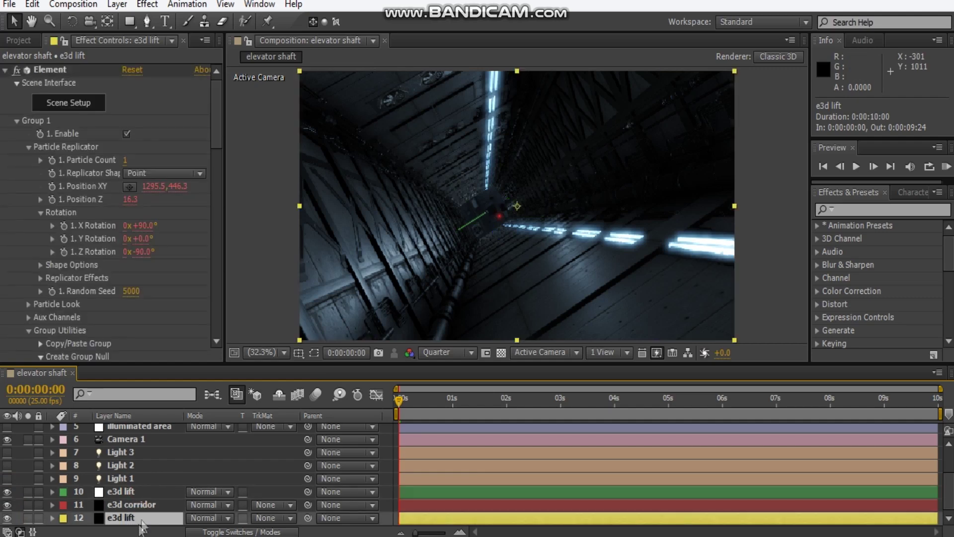
pyautogui.click(27, 518)
pyautogui.click(27, 519)
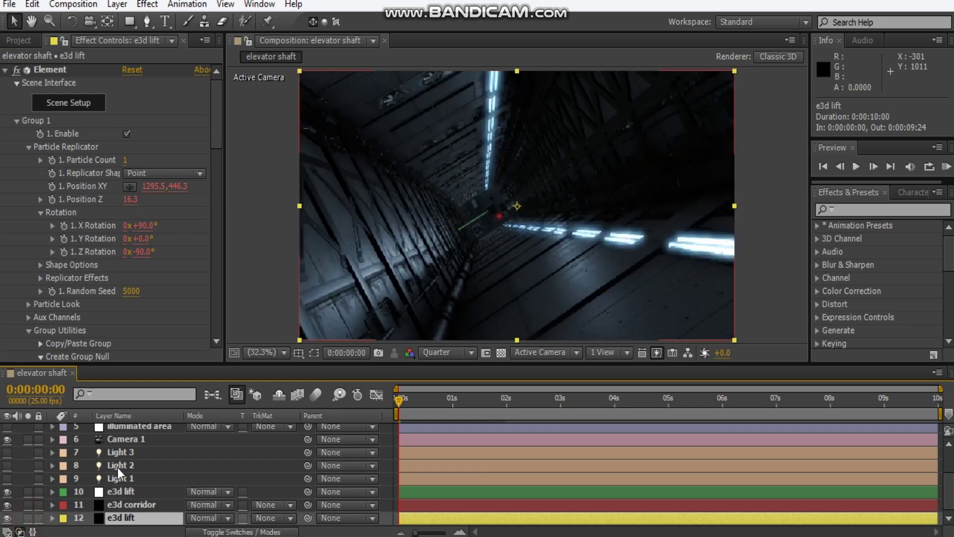
pyautogui.scroll(2, 79, 505)
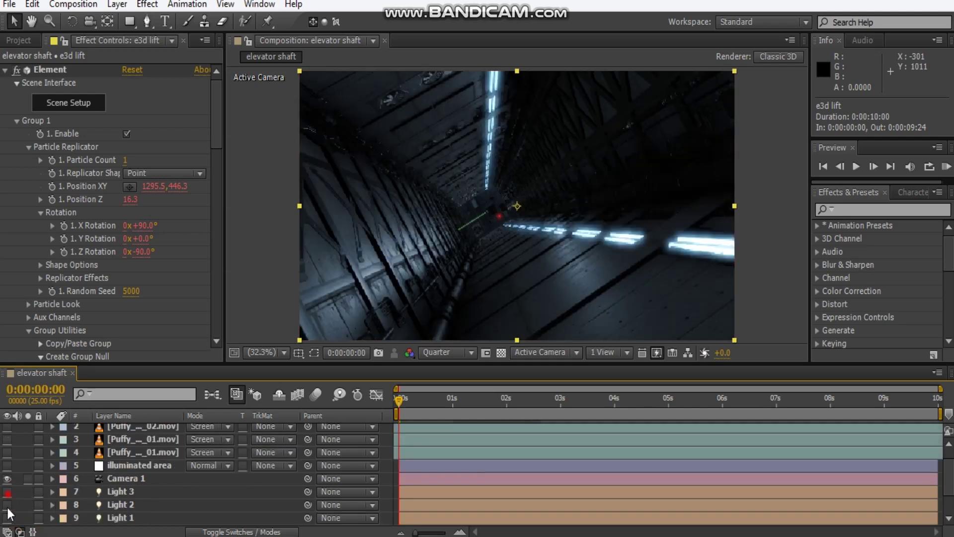
pyautogui.moveTo(9, 514); pyautogui.dragTo(7, 522)
# Toggle the illuminated area layer on and off to compare the corridor's brightness.
pyautogui.scroll(-1, 7, 522)
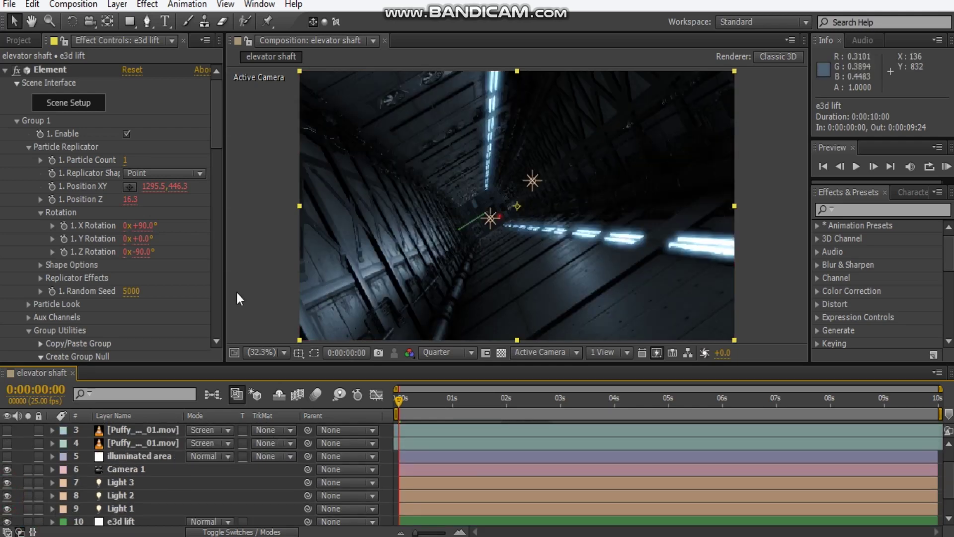
pyautogui.click(134, 481)
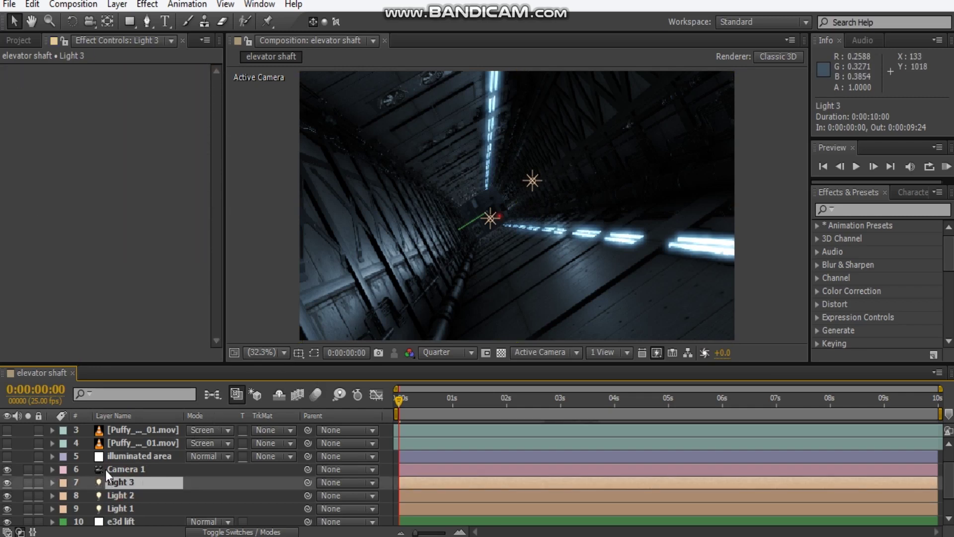
pyautogui.scroll(2, 174, 476)
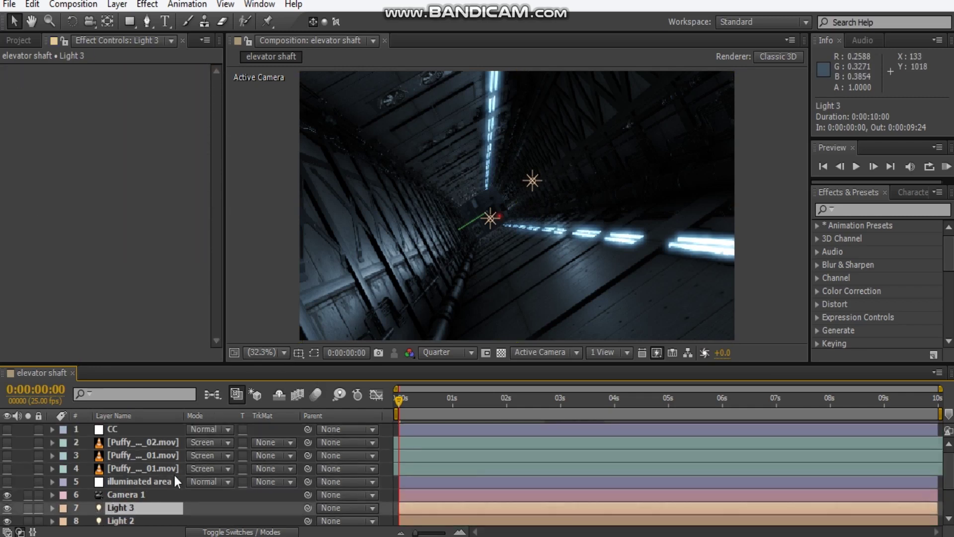
pyautogui.click(130, 482)
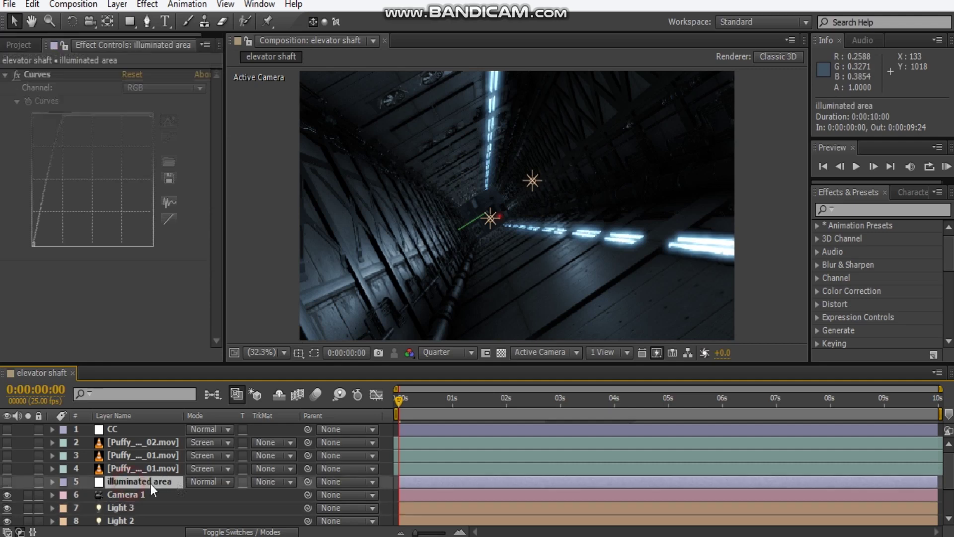
pyautogui.click(7, 481)
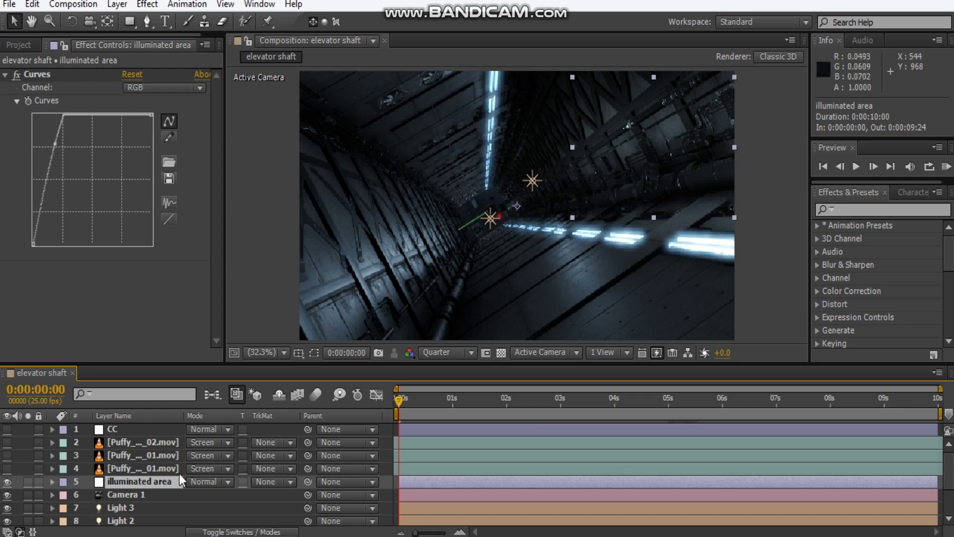
pyautogui.click(7, 481)
pyautogui.click(7, 481)
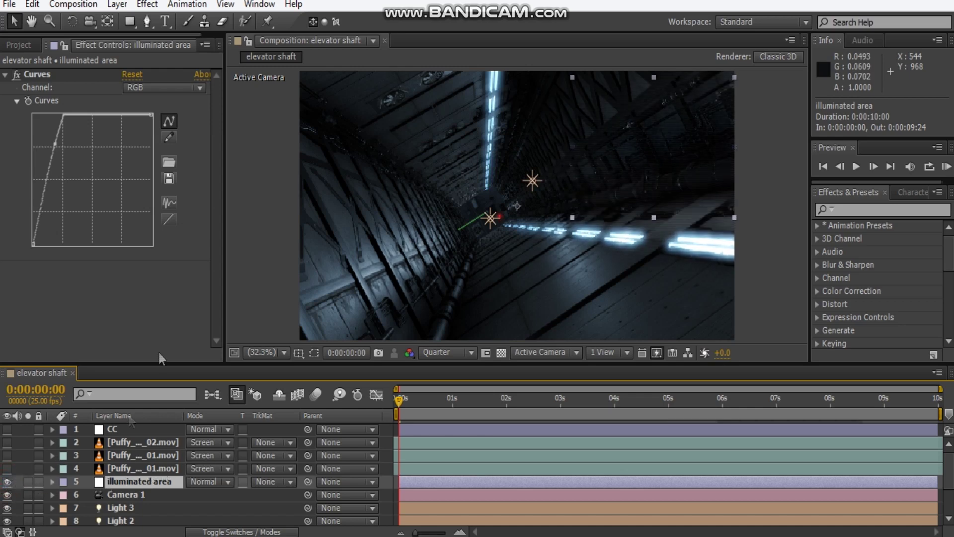
pyautogui.click(7, 482)
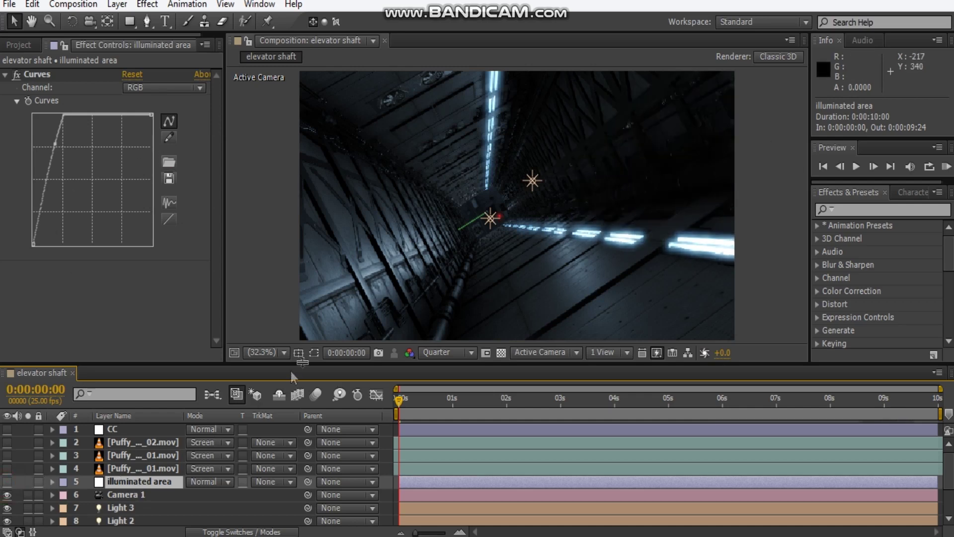
# Pull the mask's lower-left corner outward, re-enable the illuminated area, and turn on the three smoke layers.
pyautogui.click(313, 352)
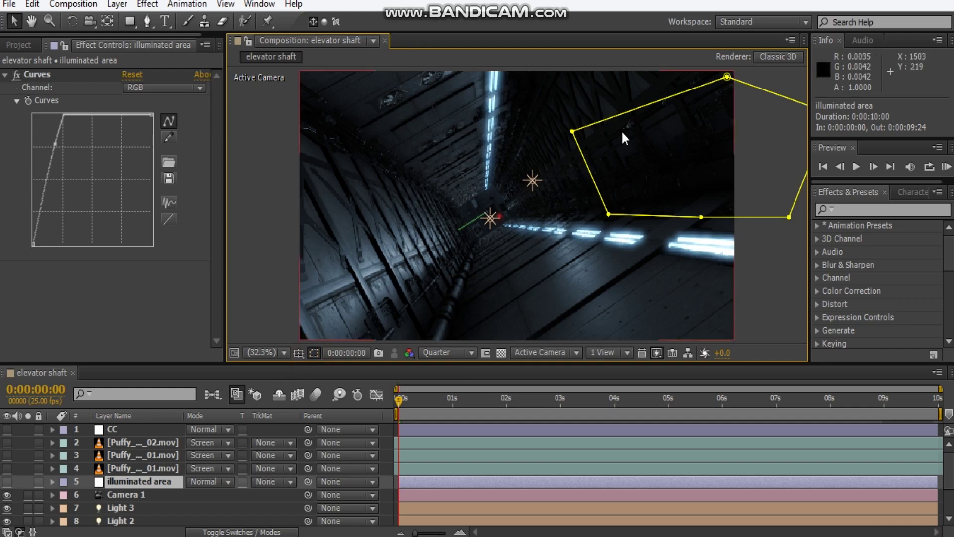
pyautogui.click(604, 217)
pyautogui.moveTo(603, 218); pyautogui.dragTo(595, 222)
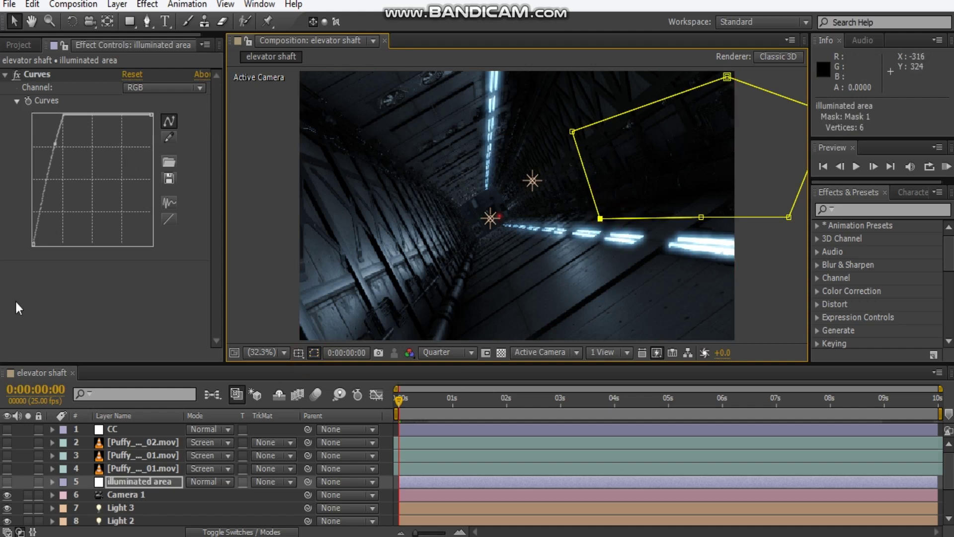
pyautogui.click(7, 482)
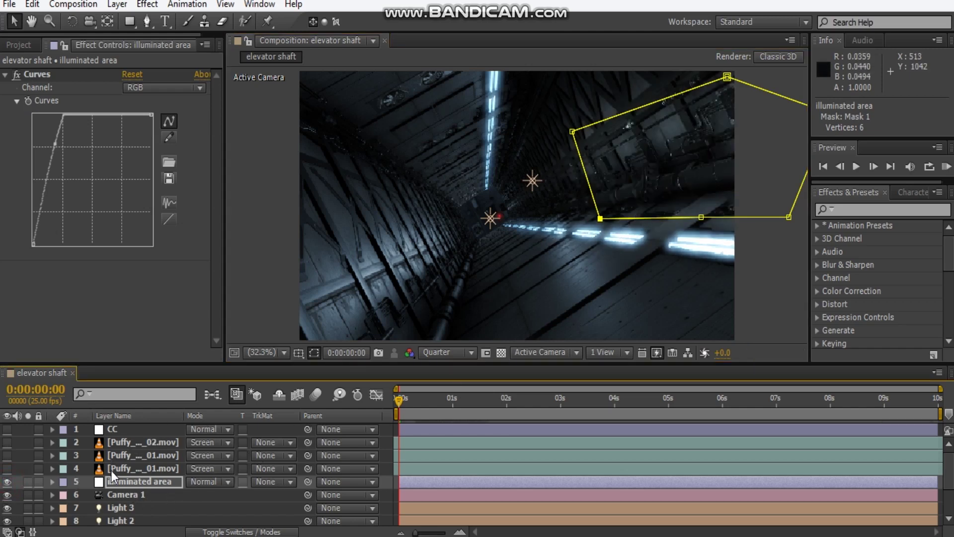
pyautogui.press('f')
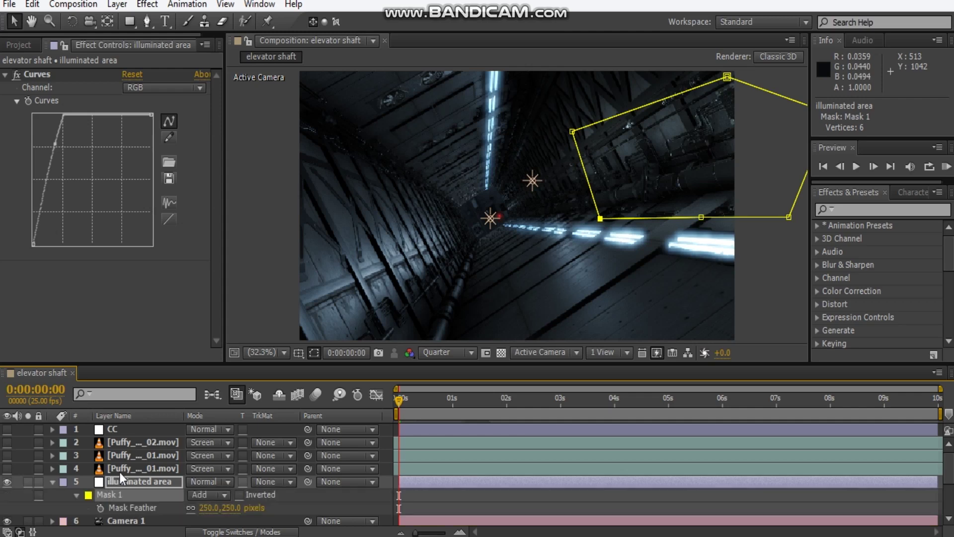
pyautogui.click(52, 482)
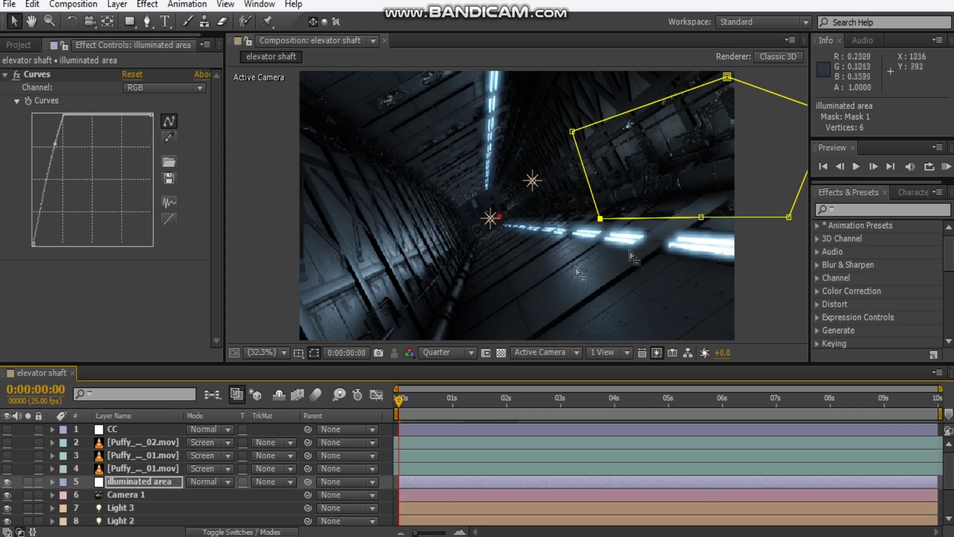
pyautogui.click(239, 283)
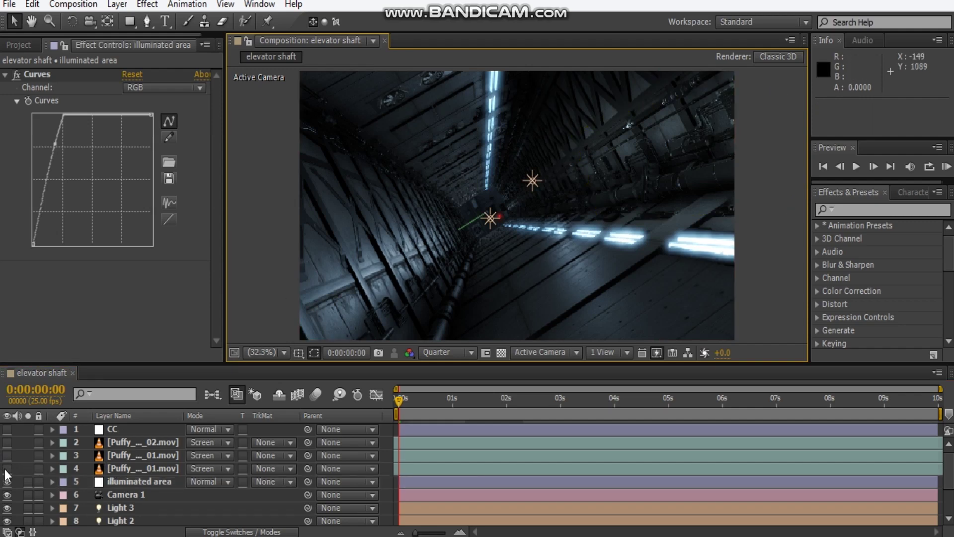
pyautogui.moveTo(7, 468); pyautogui.dragTo(7, 442)
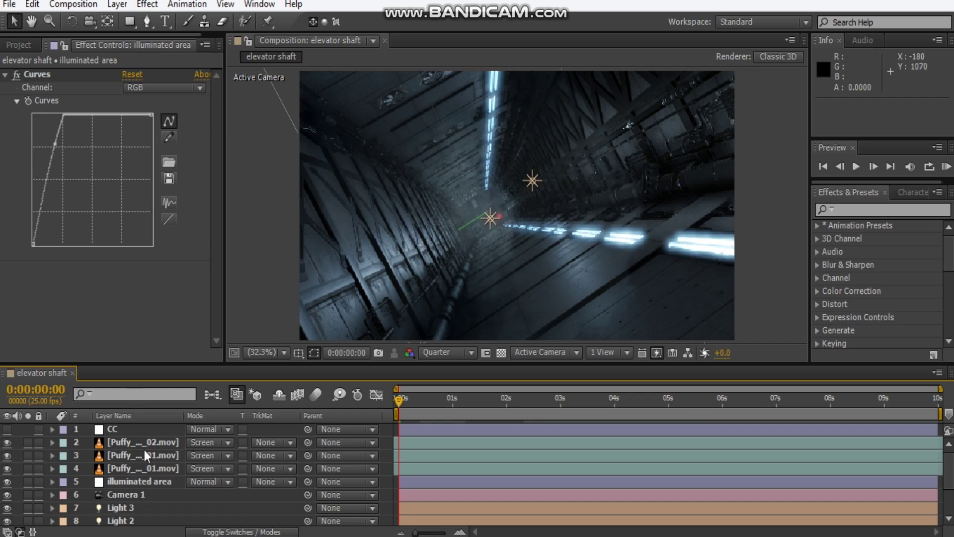
# Check the three smoke layers' Opacity, then switch the CC colour-correction layer back on.
pyautogui.click(171, 468)
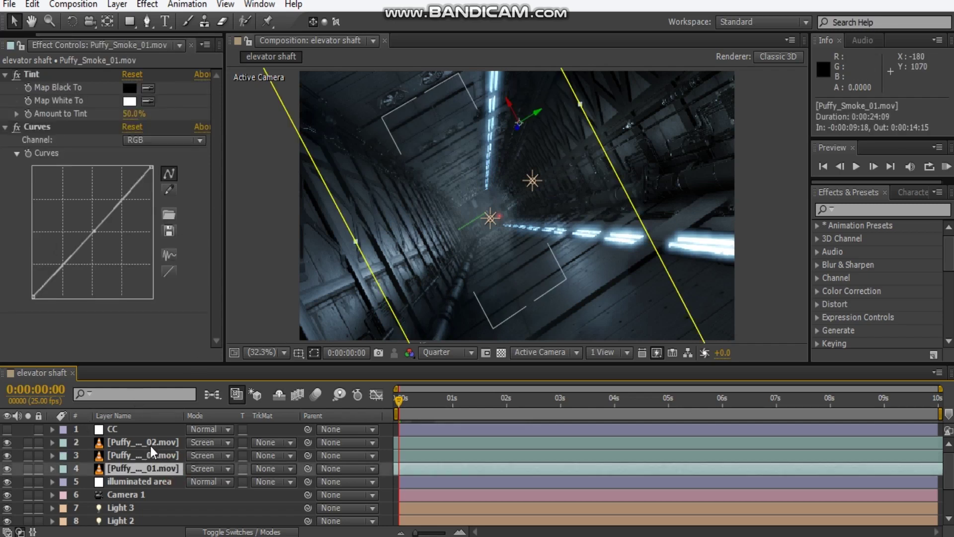
pyautogui.press('t')
pyautogui.click(152, 454)
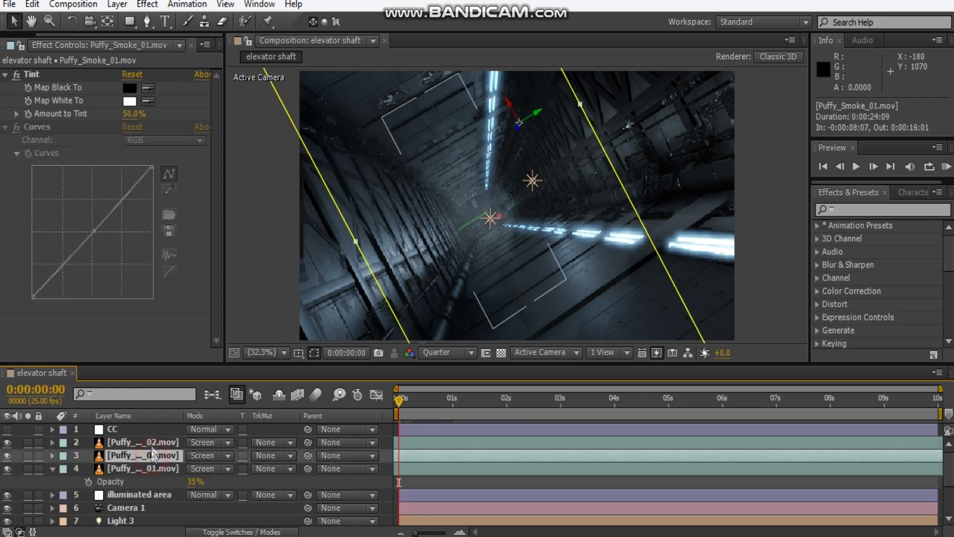
pyautogui.press('t')
pyautogui.keyDown('shift'); pyautogui.click(152, 446); pyautogui.keyUp('shift')
pyautogui.press('t')
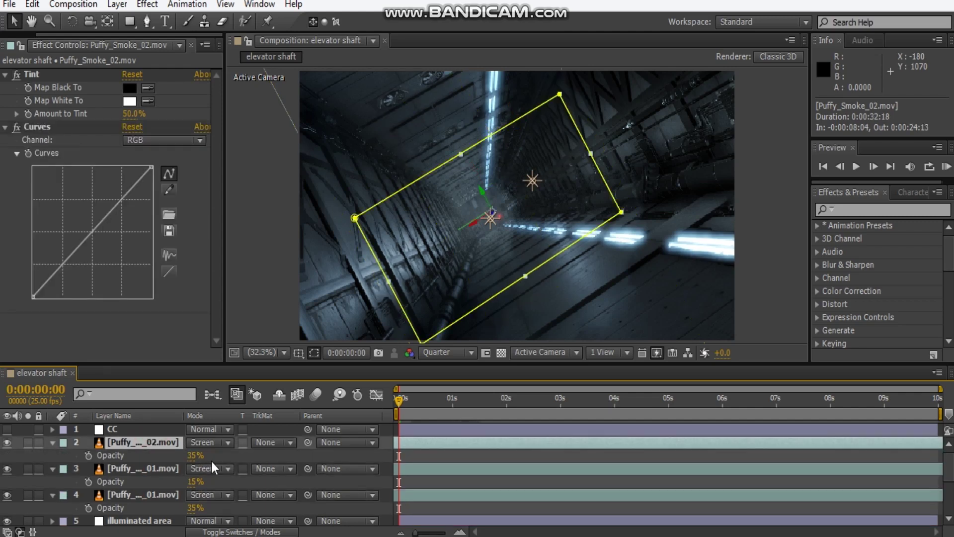
pyautogui.click(52, 443)
pyautogui.click(51, 455)
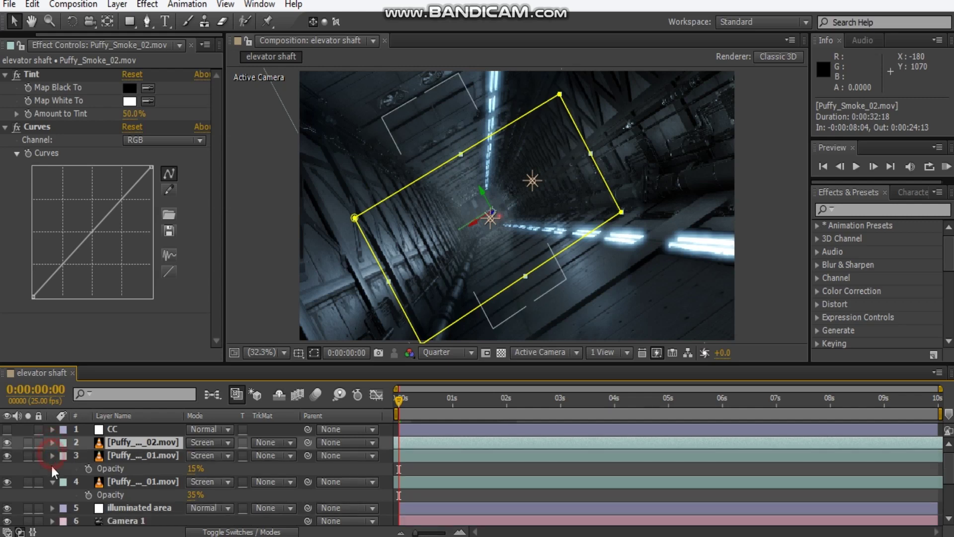
pyautogui.click(52, 469)
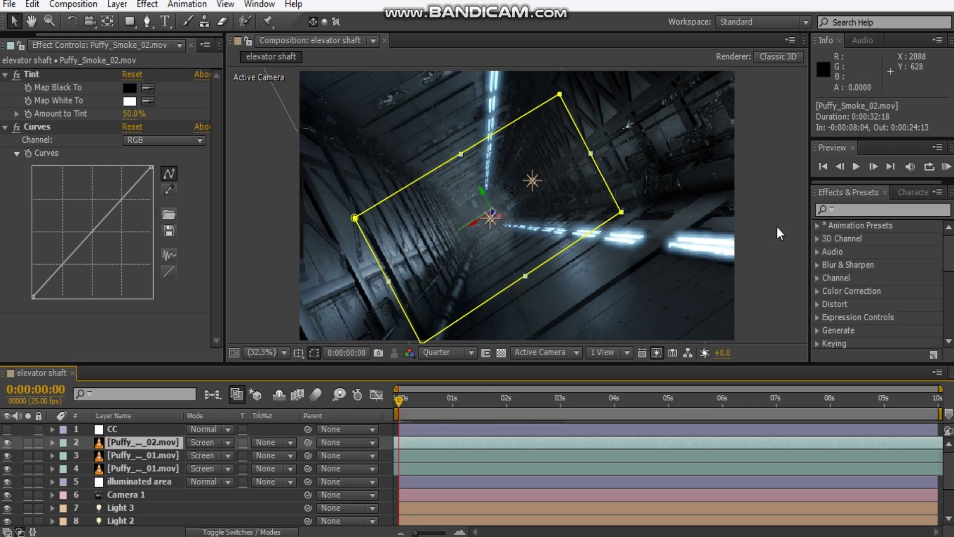
pyautogui.click(777, 164)
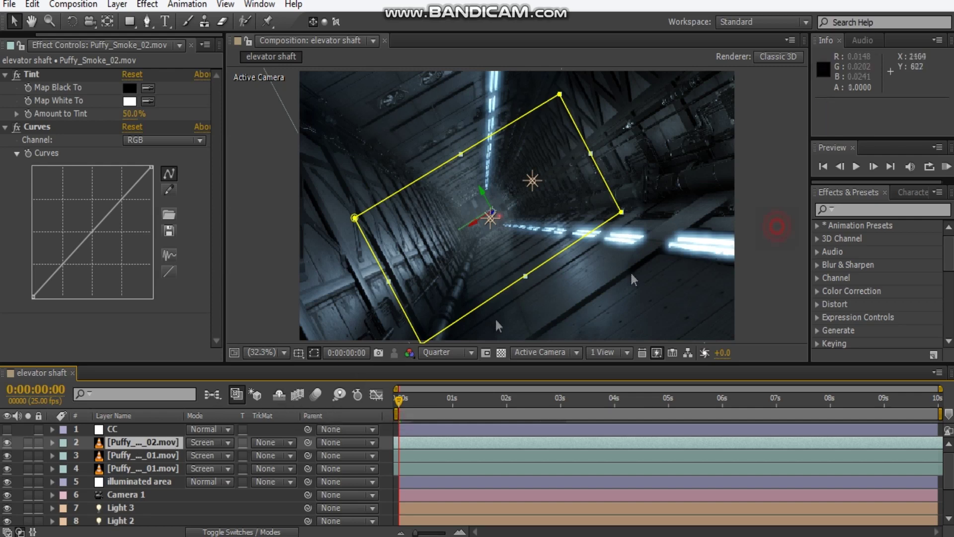
pyautogui.click(8, 430)
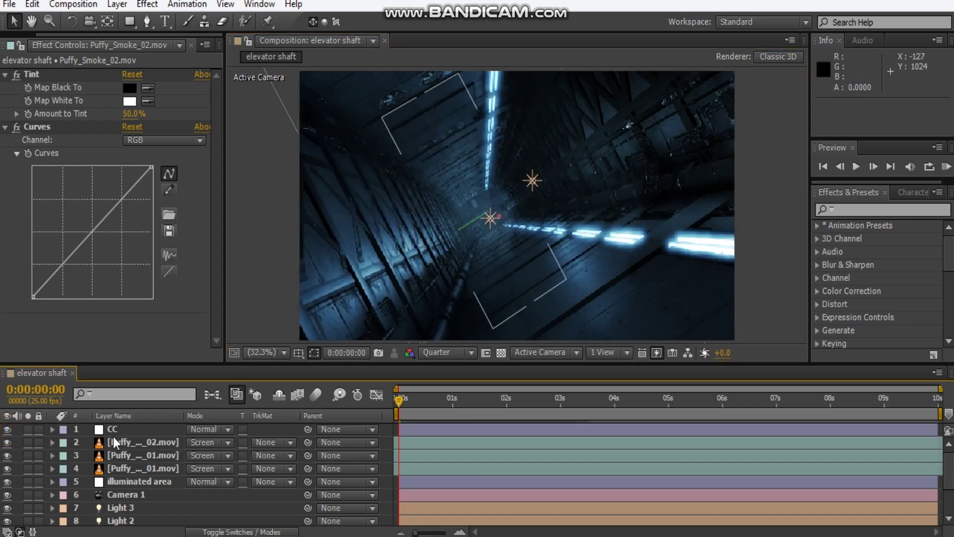
# Select the CC layer and collapse its Curves and Tint effects in Effect Controls.
pyautogui.click(132, 429)
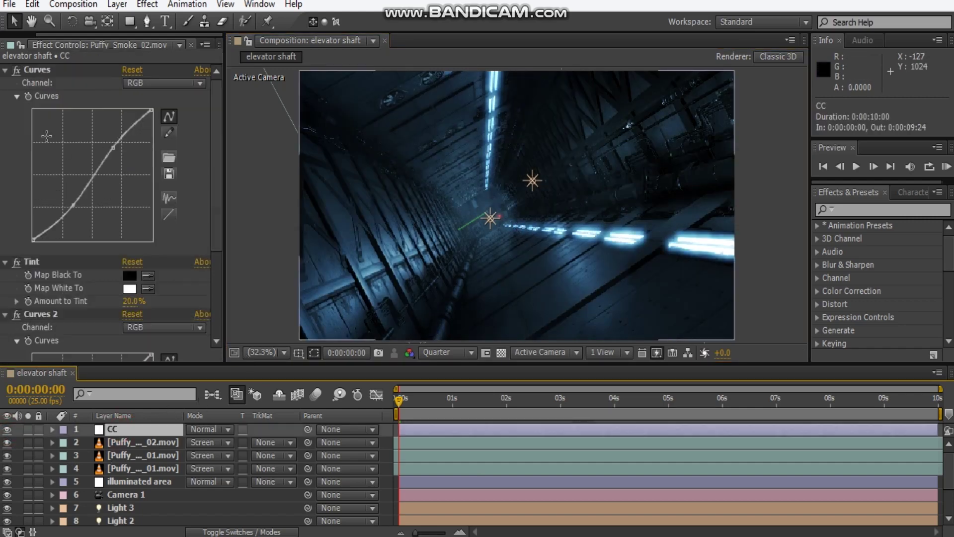
pyautogui.click(5, 70)
pyautogui.click(5, 85)
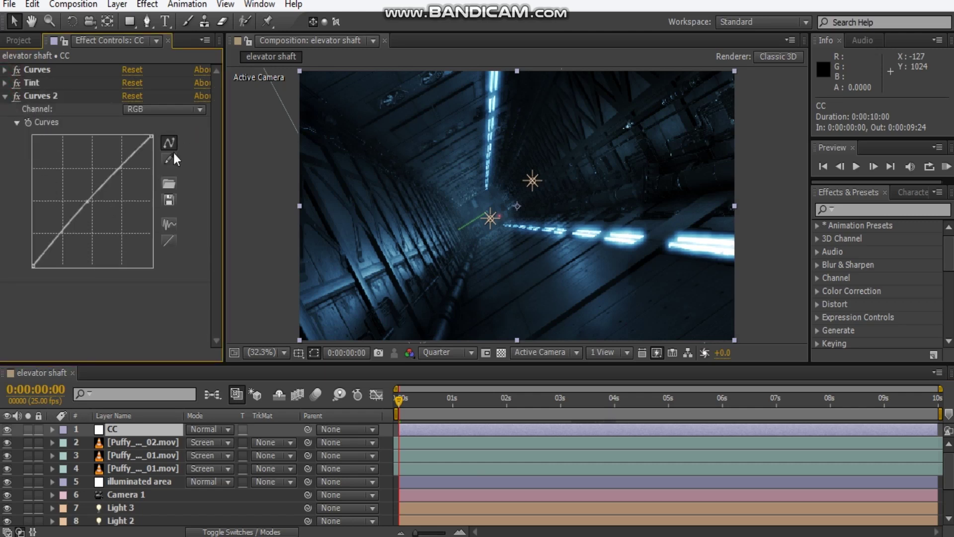
pyautogui.click(765, 210)
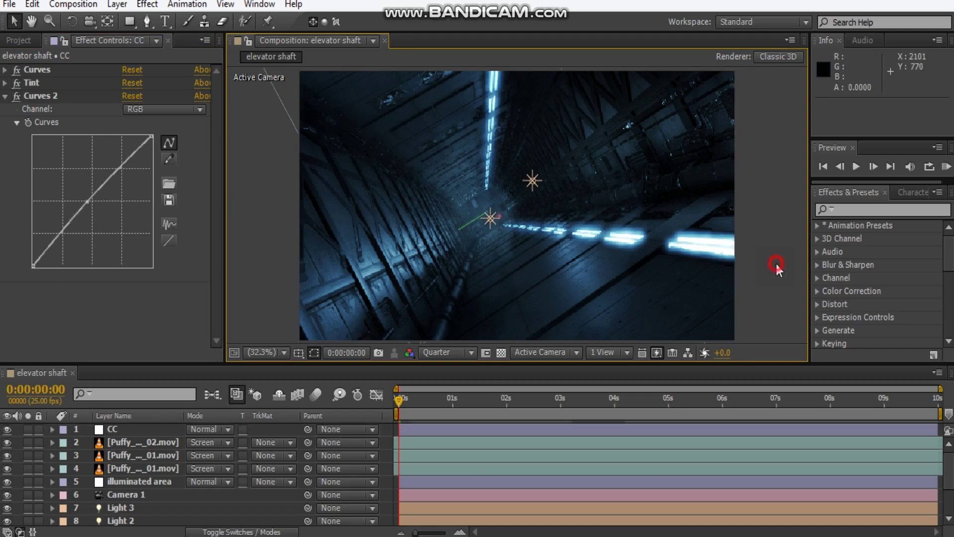
# Select the e3d corridor layer and collapse its Element effect to reveal its Curves.
pyautogui.scroll(-3, 131, 449)
pyautogui.click(131, 505)
pyautogui.scroll(5, 25, 94)
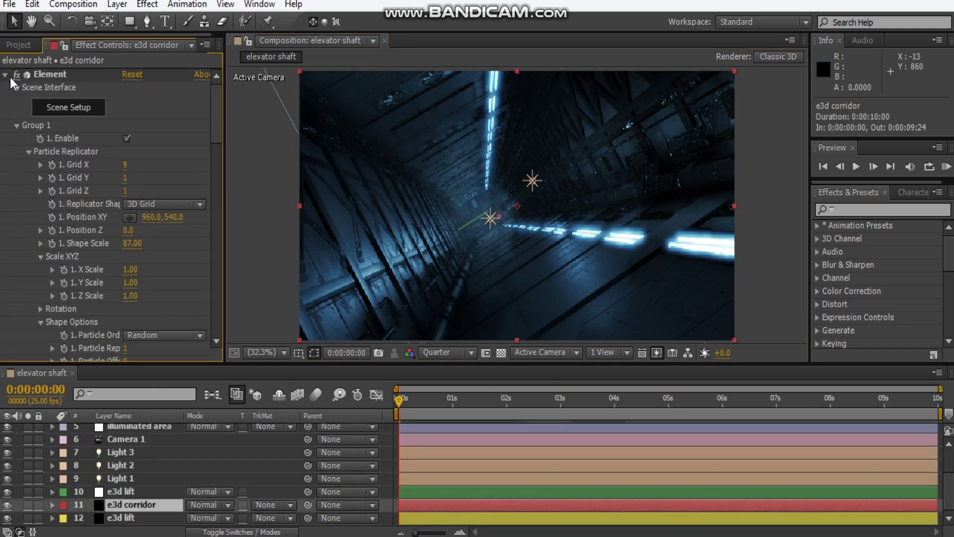
pyautogui.click(5, 75)
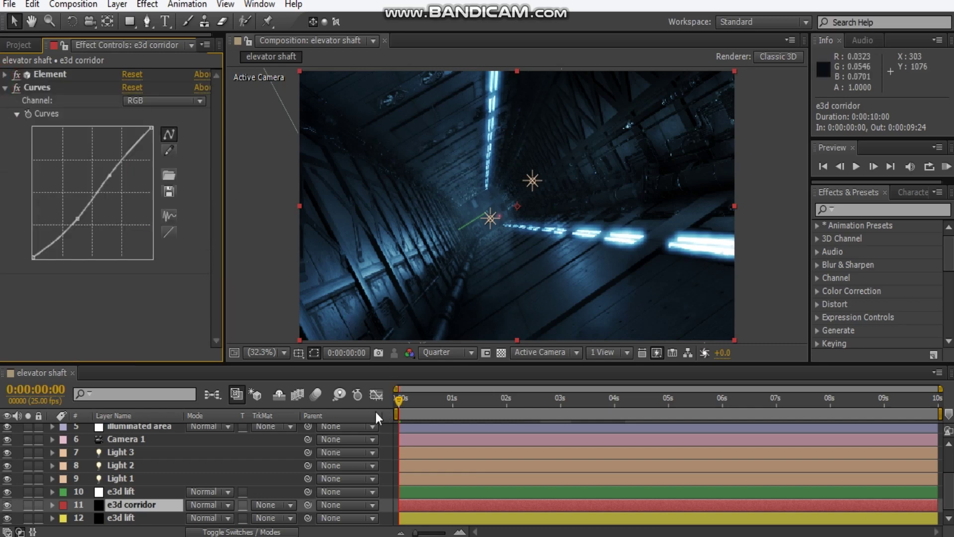
pyautogui.click(45, 374)
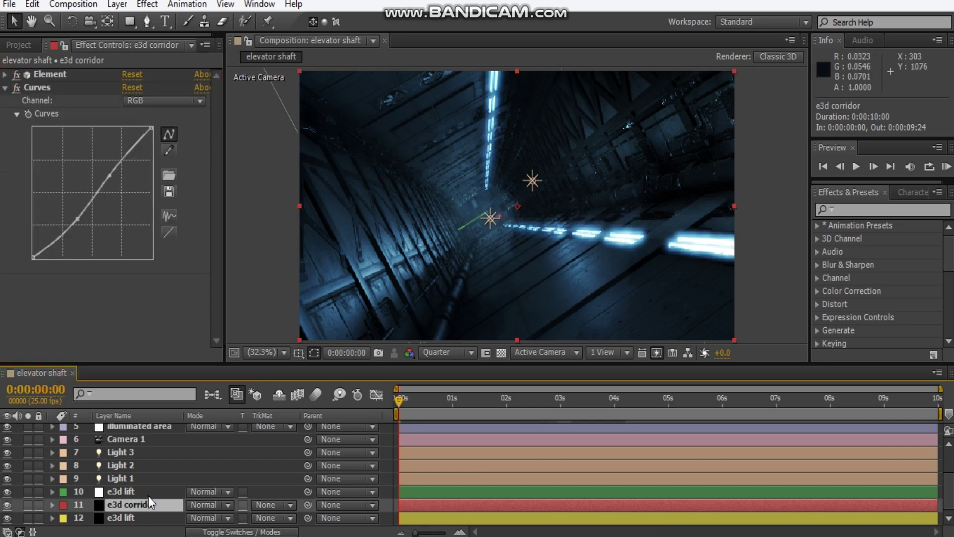
pyautogui.click(144, 443)
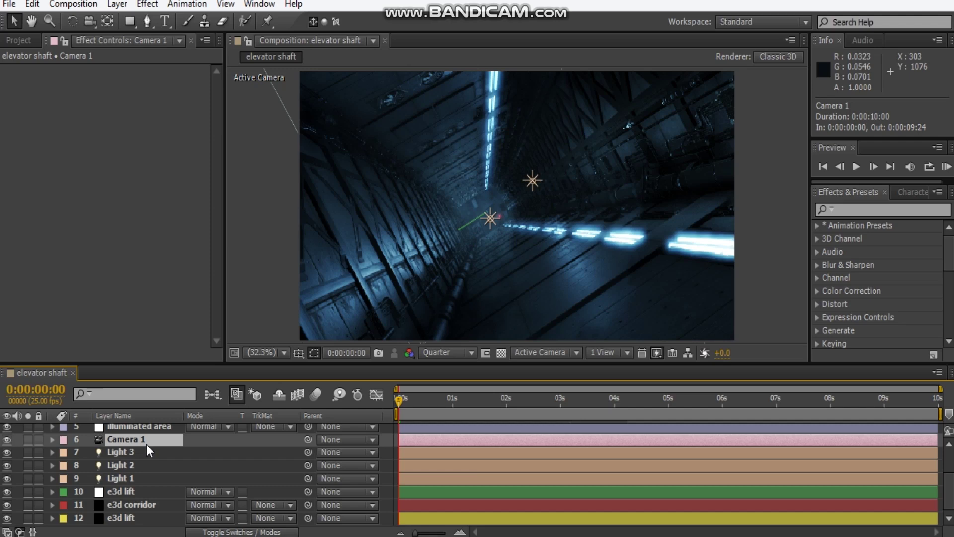
pyautogui.press('a')
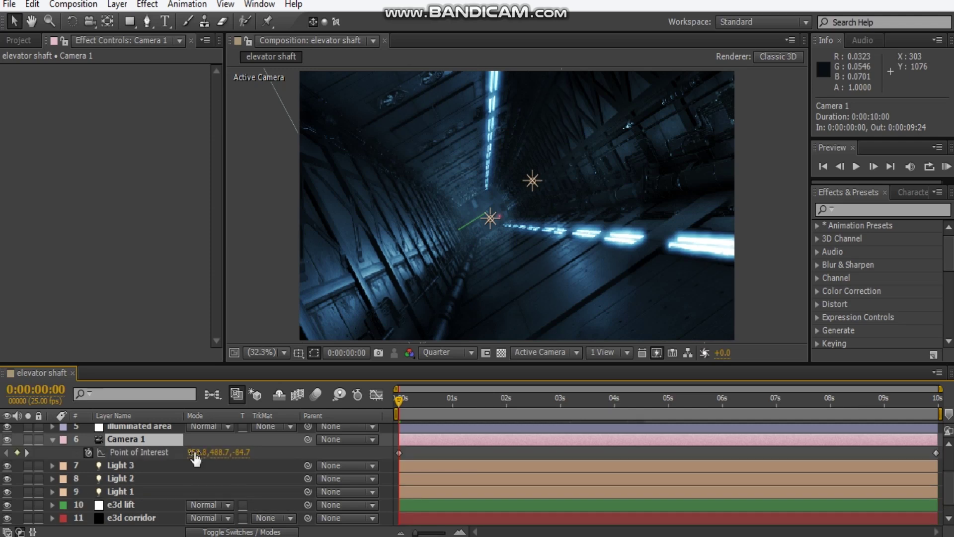
pyautogui.hotkey('shift', 'p')
pyautogui.click(400, 403)
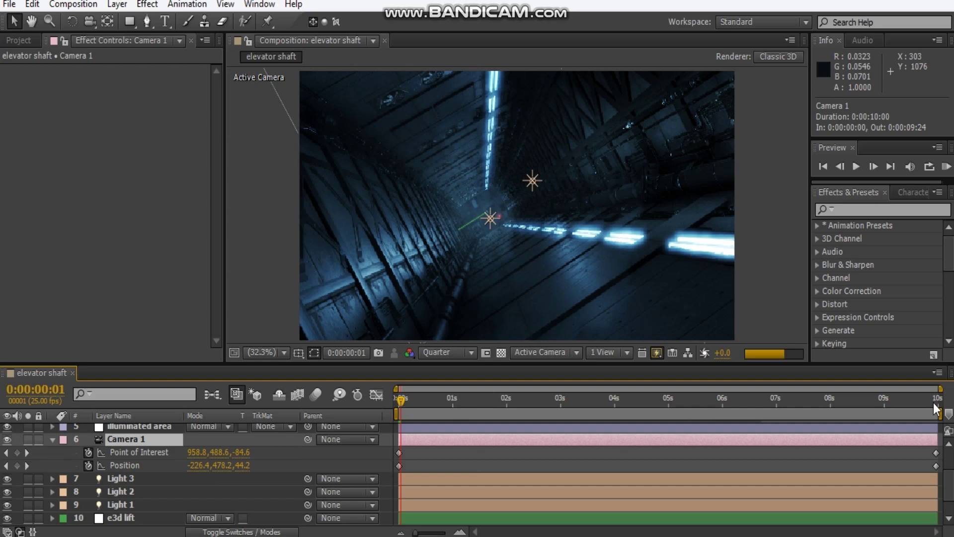
pyautogui.click(935, 404)
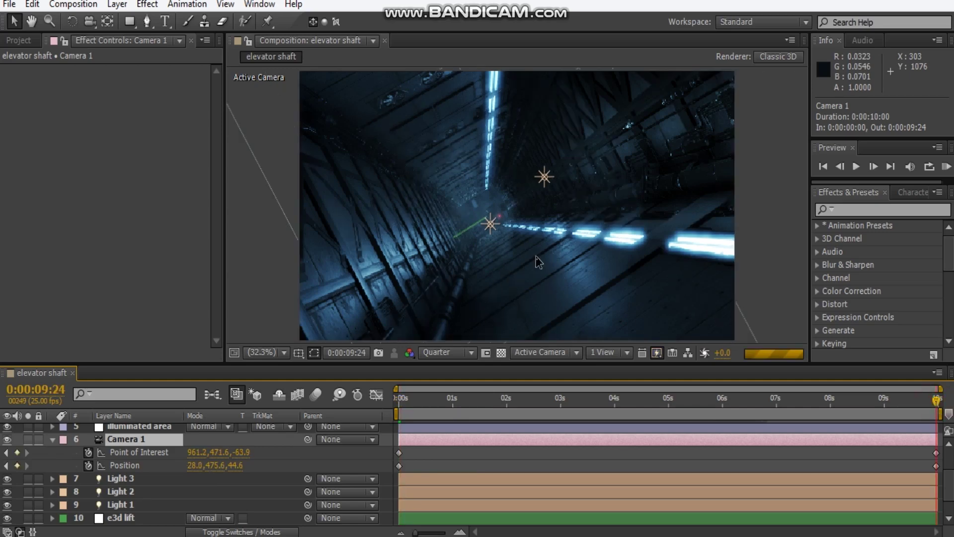
pyautogui.click(401, 399)
pyautogui.press('u')
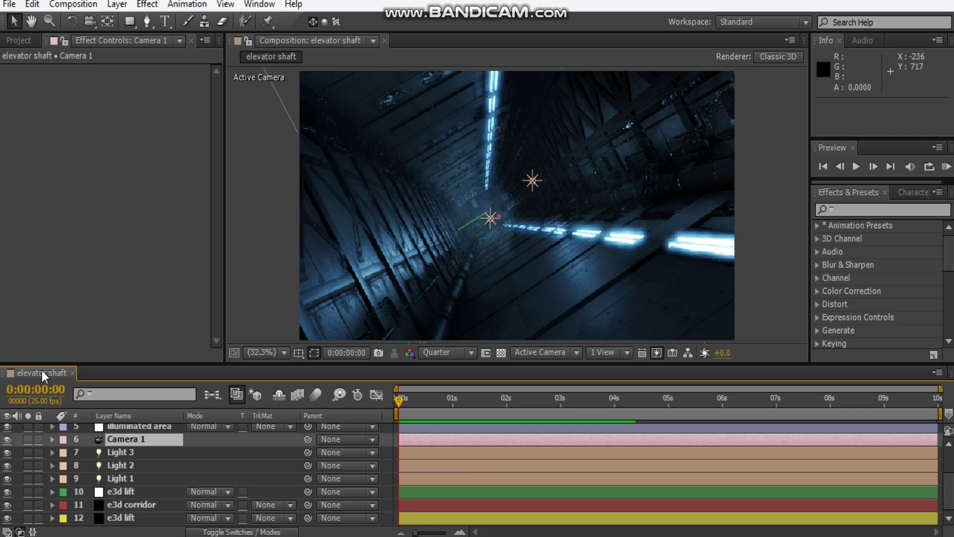
pyautogui.press('space')
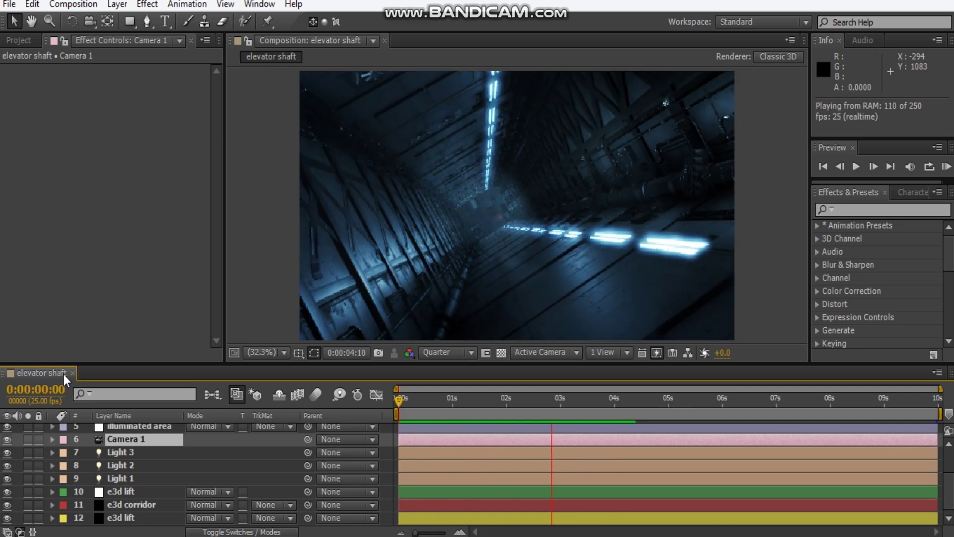
pyautogui.press('space')
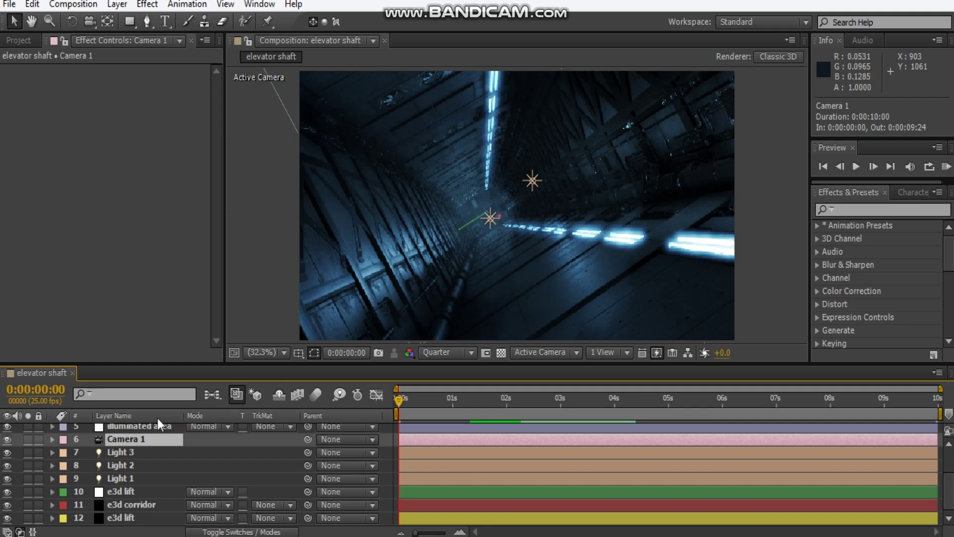
# Switch Camera 1's Depth of Field On (1500 px focus, 20 px aperture, 100% blur) and collapse its options.
pyautogui.press('a')
pyautogui.press('a')
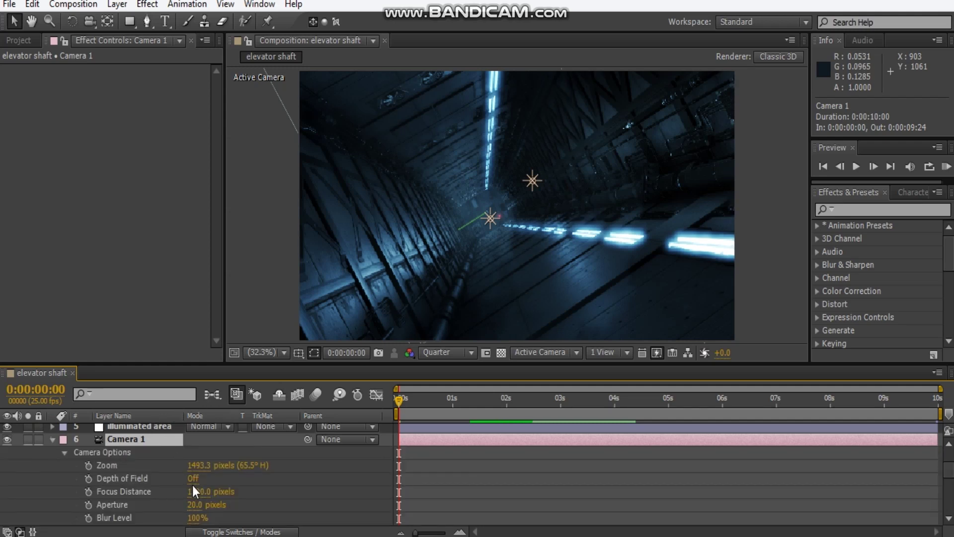
pyautogui.click(193, 479)
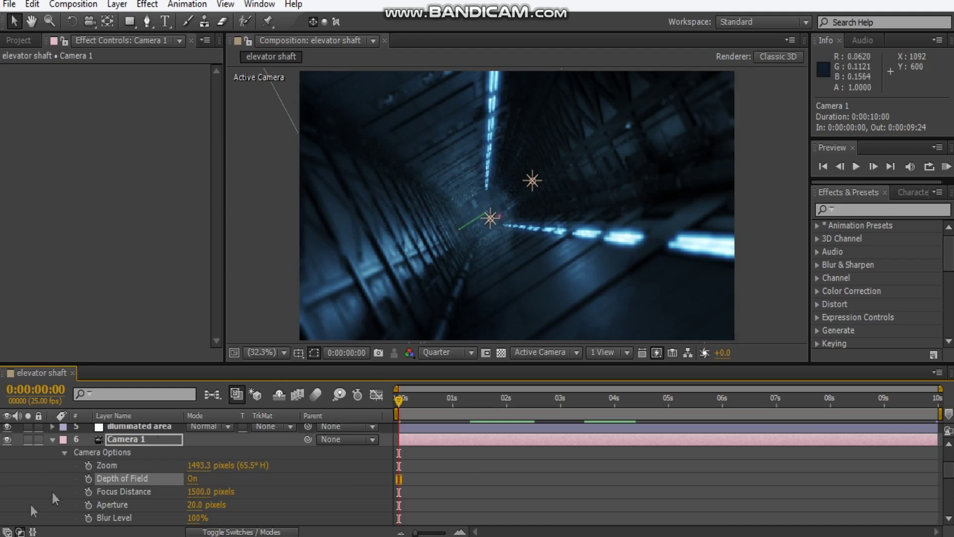
pyautogui.scroll(-1, 228, 505)
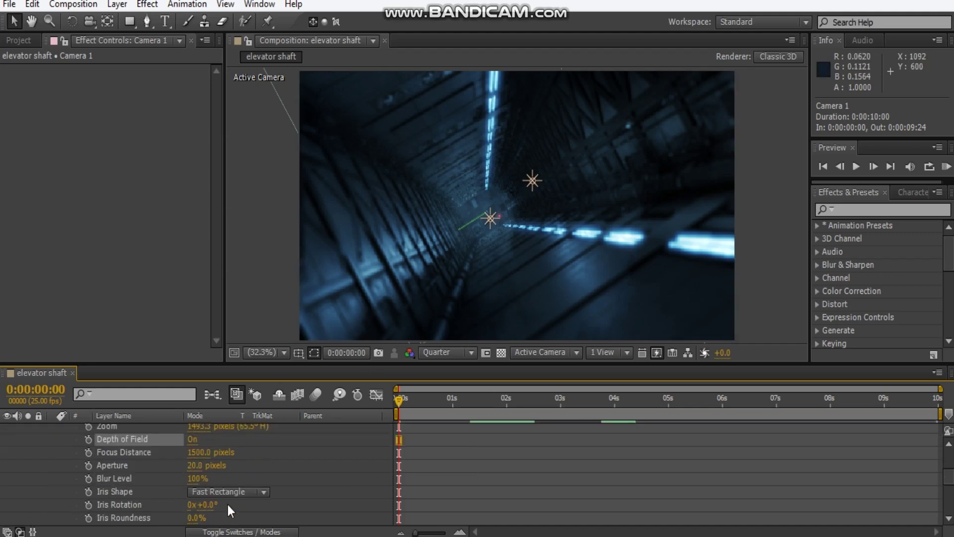
pyautogui.scroll(3, 99, 475)
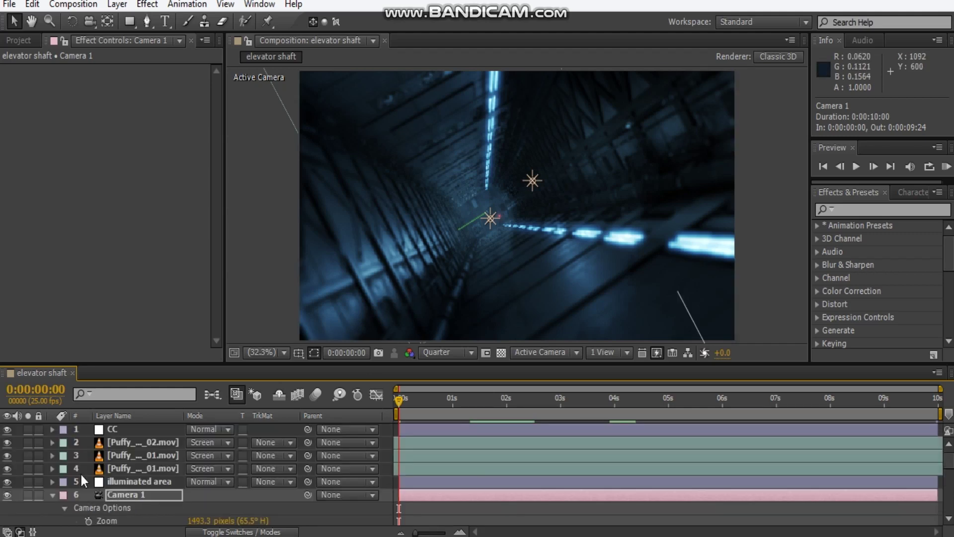
pyautogui.click(53, 495)
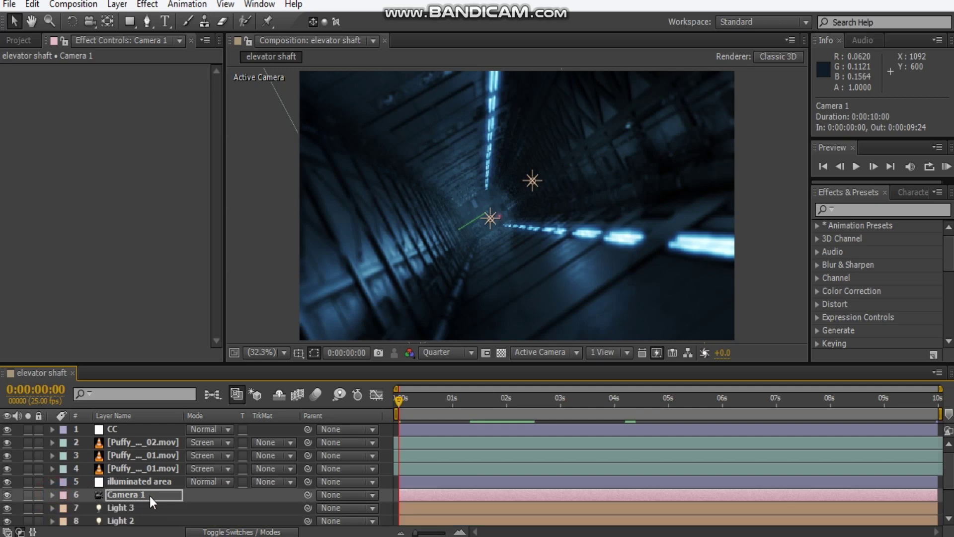
pyautogui.scroll(-2, 150, 496)
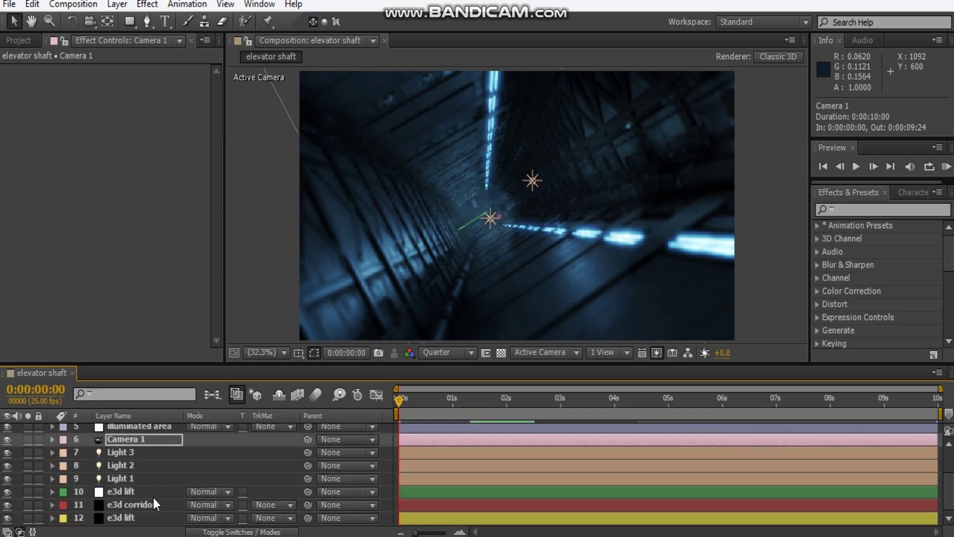
pyautogui.scroll(2, 154, 497)
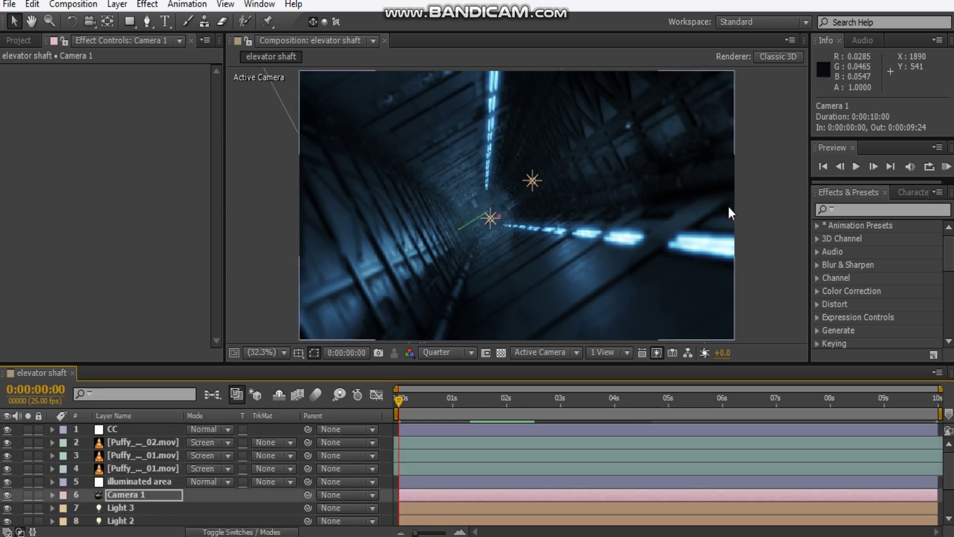
pyautogui.click(276, 354)
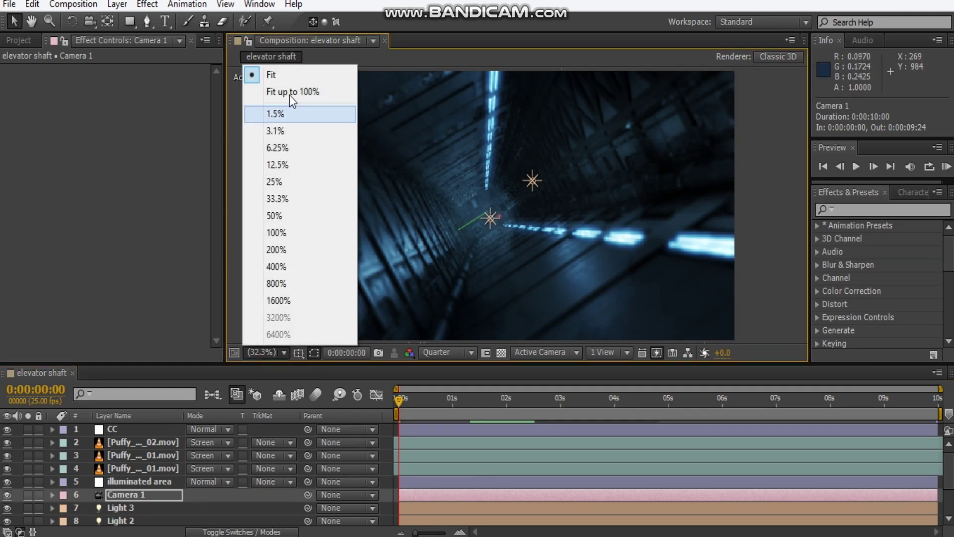
pyautogui.click(290, 77)
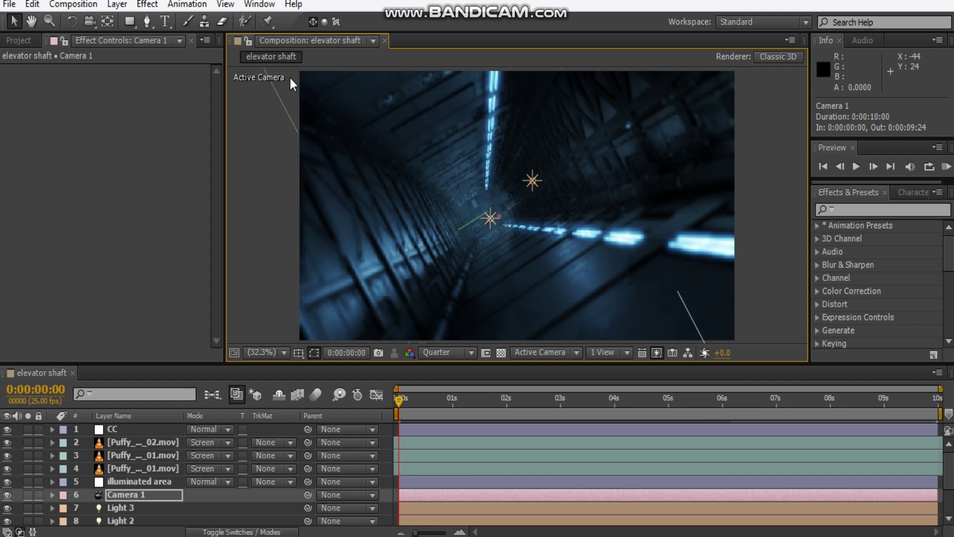
pyautogui.press('Return')
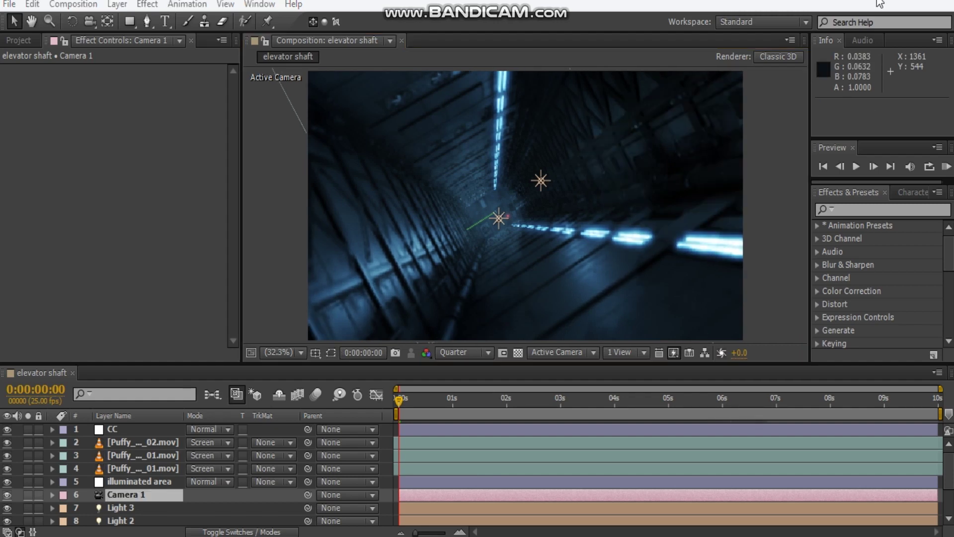